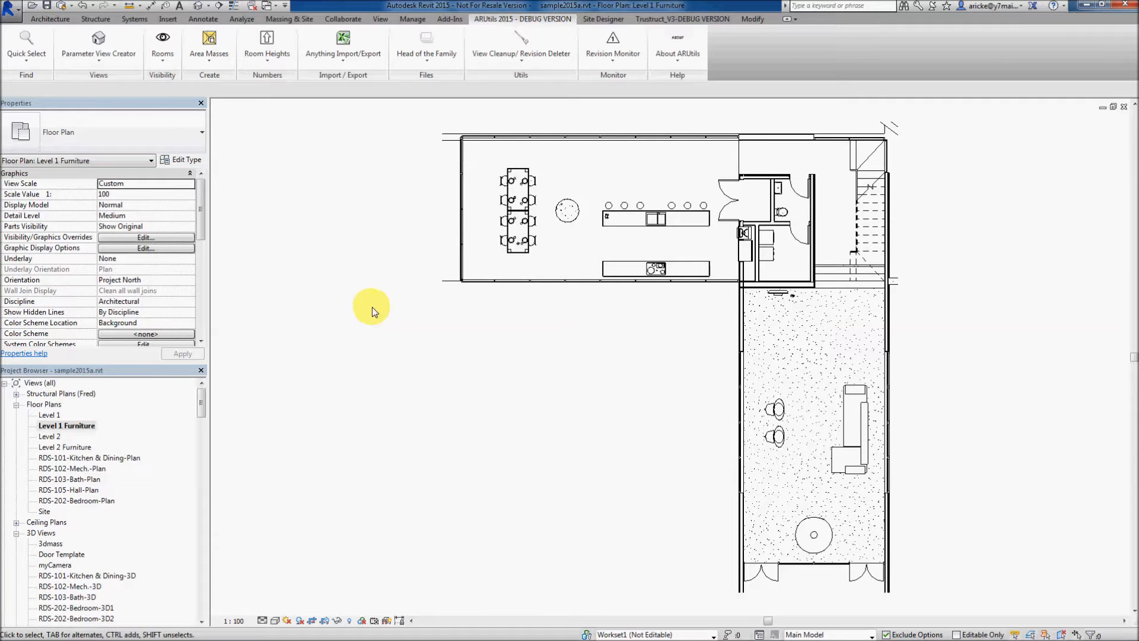
Step: Create a new criteria-based view filter named "Furniture Manufacturers" from the Level 1 Furniture plan's visibility/graphics overrides
key("v")
key("g")
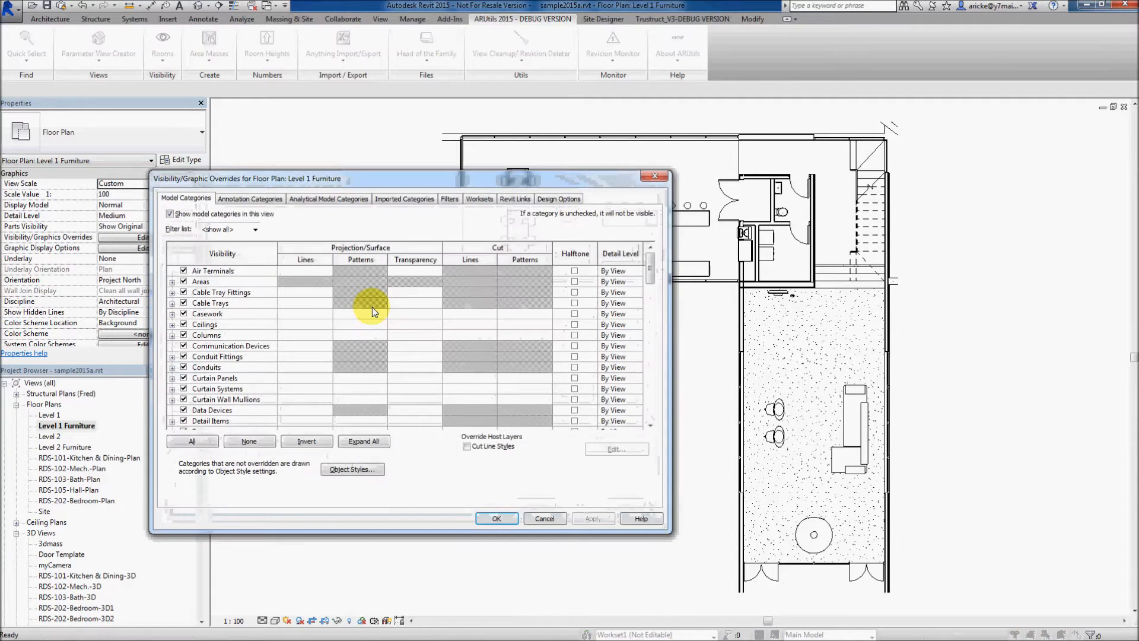
left_click(449, 199)
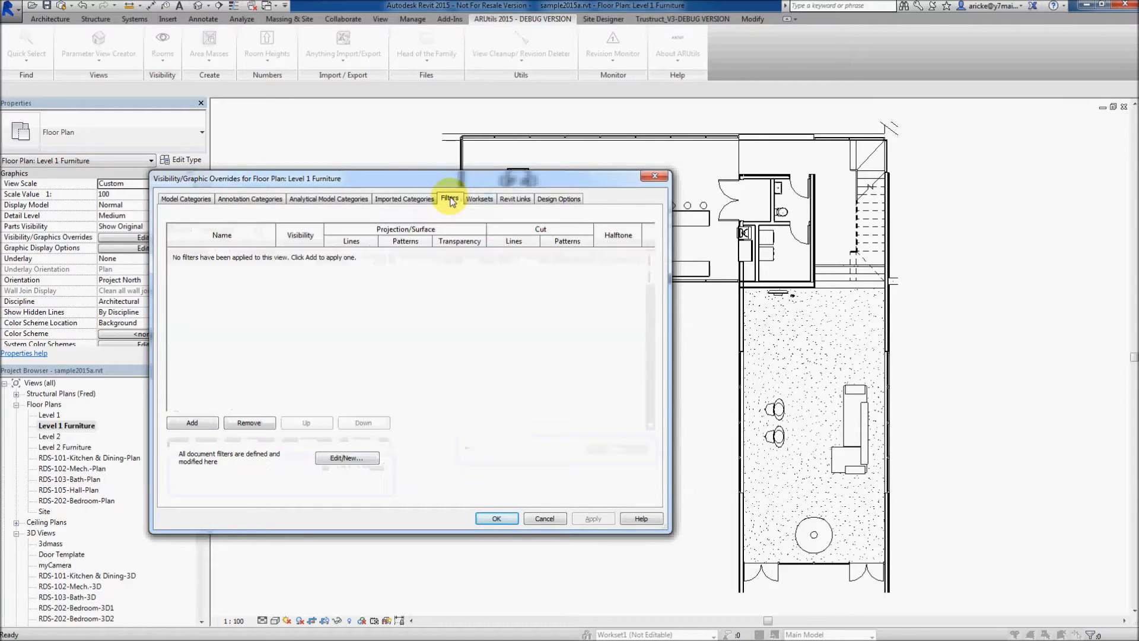
left_click(200, 424)
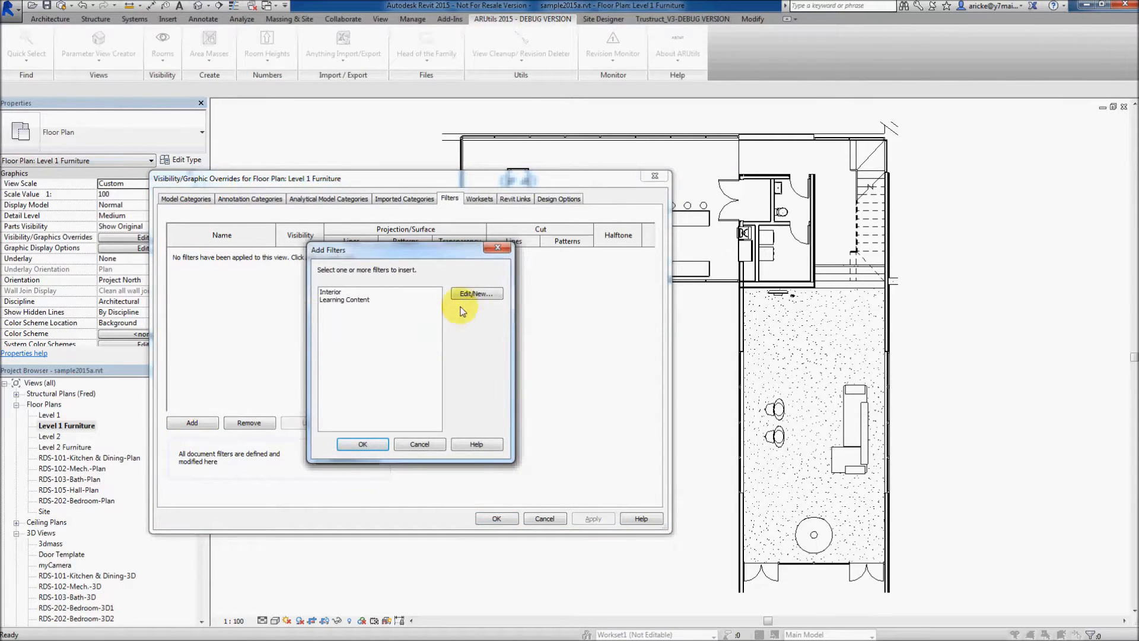
left_click(475, 294)
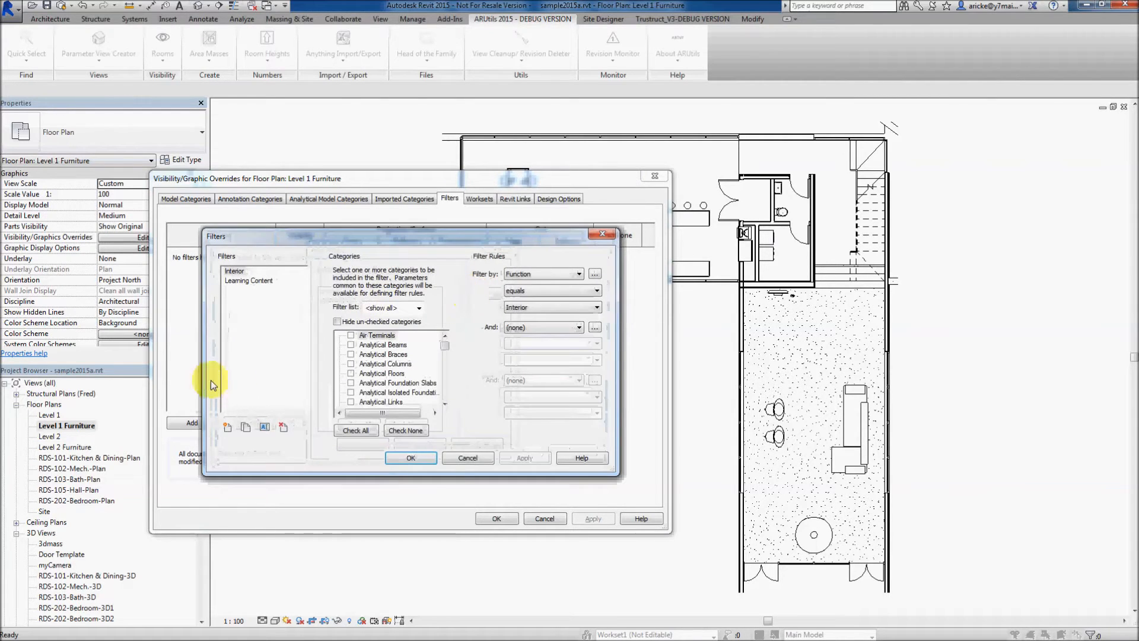
left_click(227, 427)
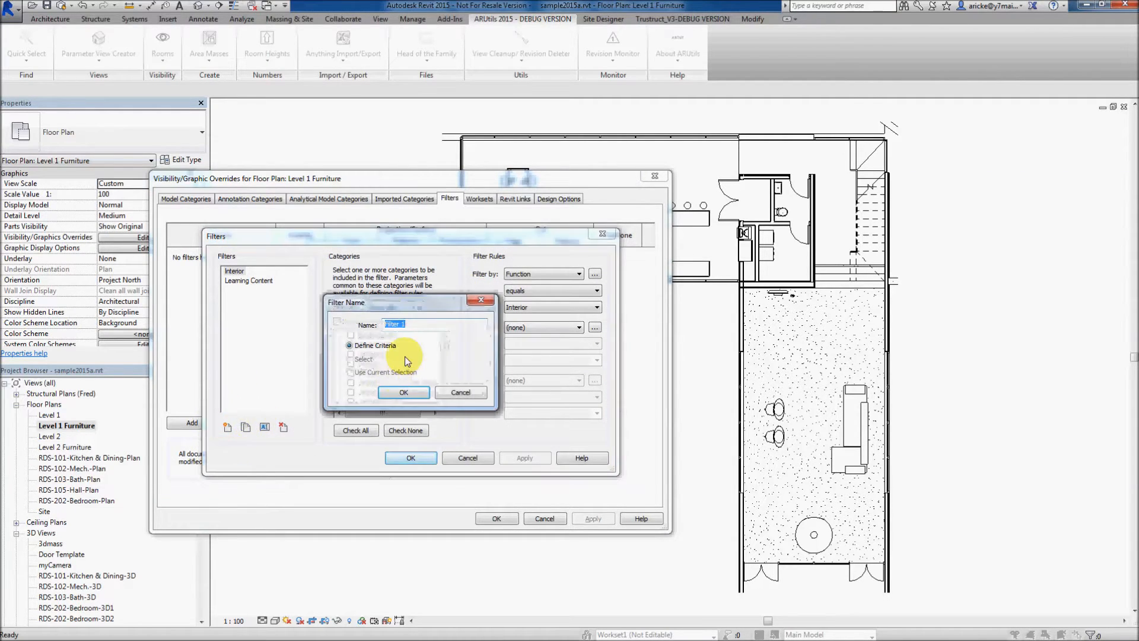
type("Furniture Manufacturers")
left_click(400, 393)
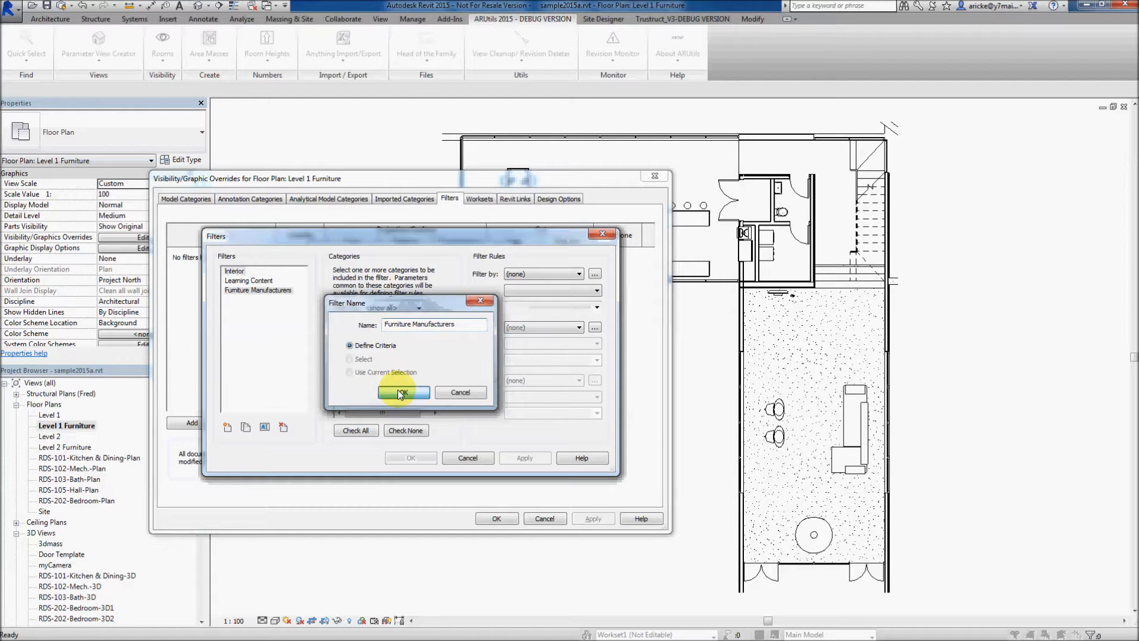
Step: Limit the Furniture Manufacturers filter to the Furniture category with the rule Manufacturer equals Acme Furniture
left_click_drag(446, 345, 445, 370)
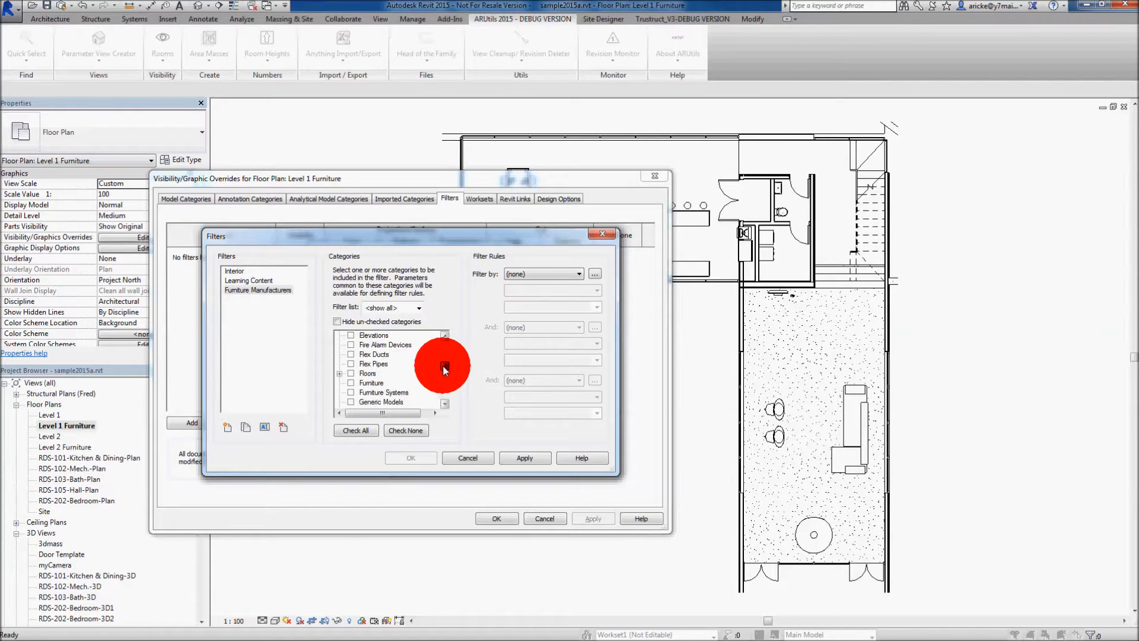
left_click(350, 383)
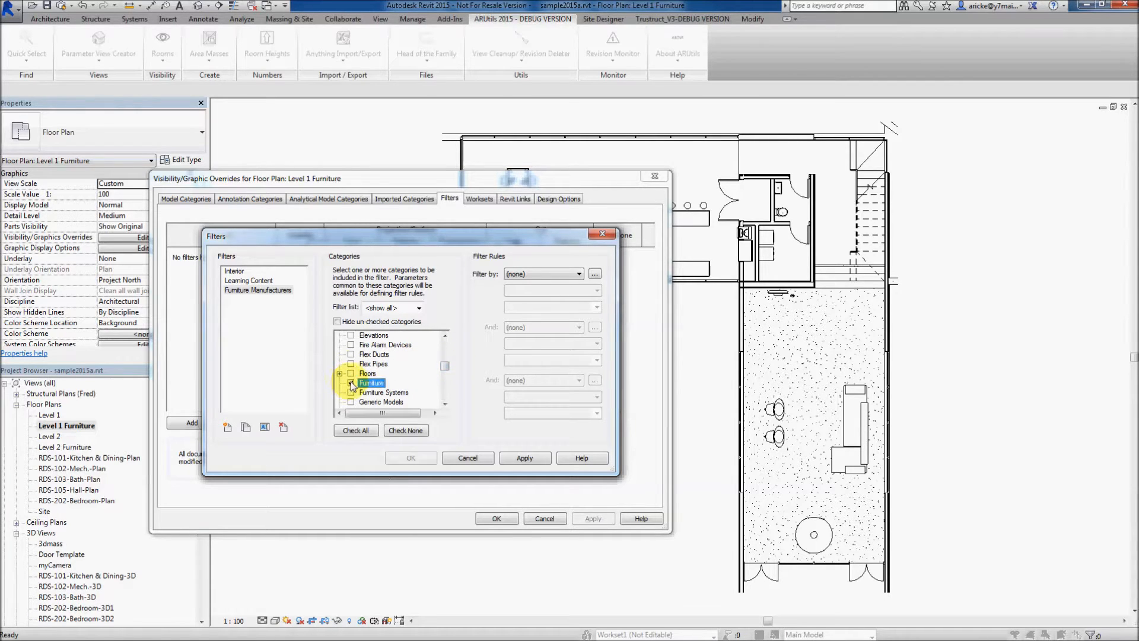
left_click(554, 273)
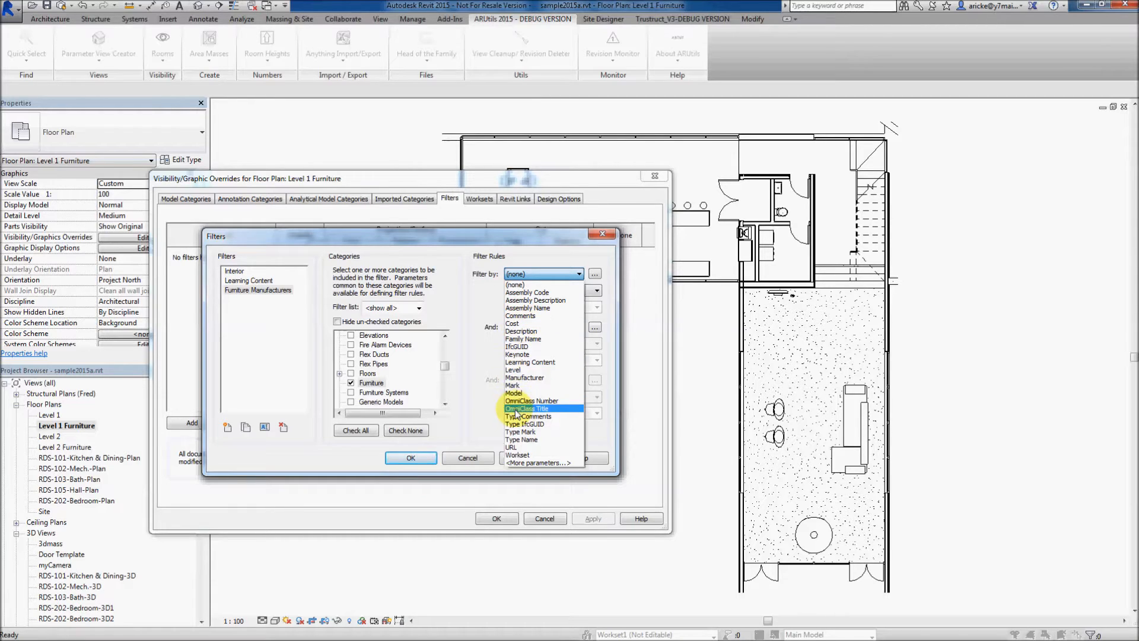
left_click(524, 378)
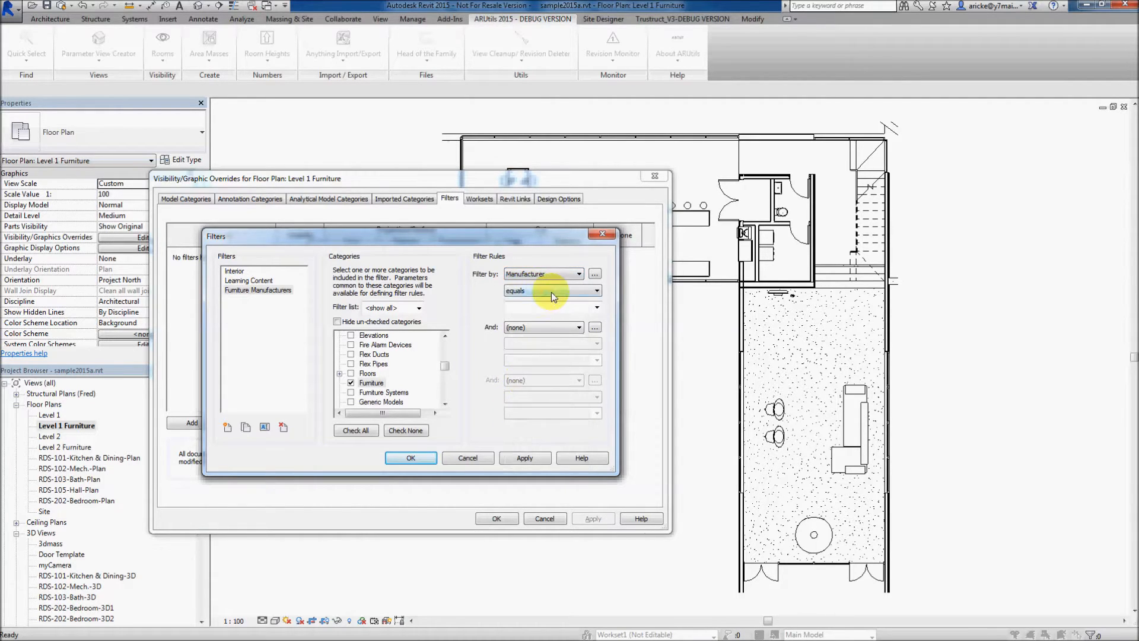
left_click(597, 307)
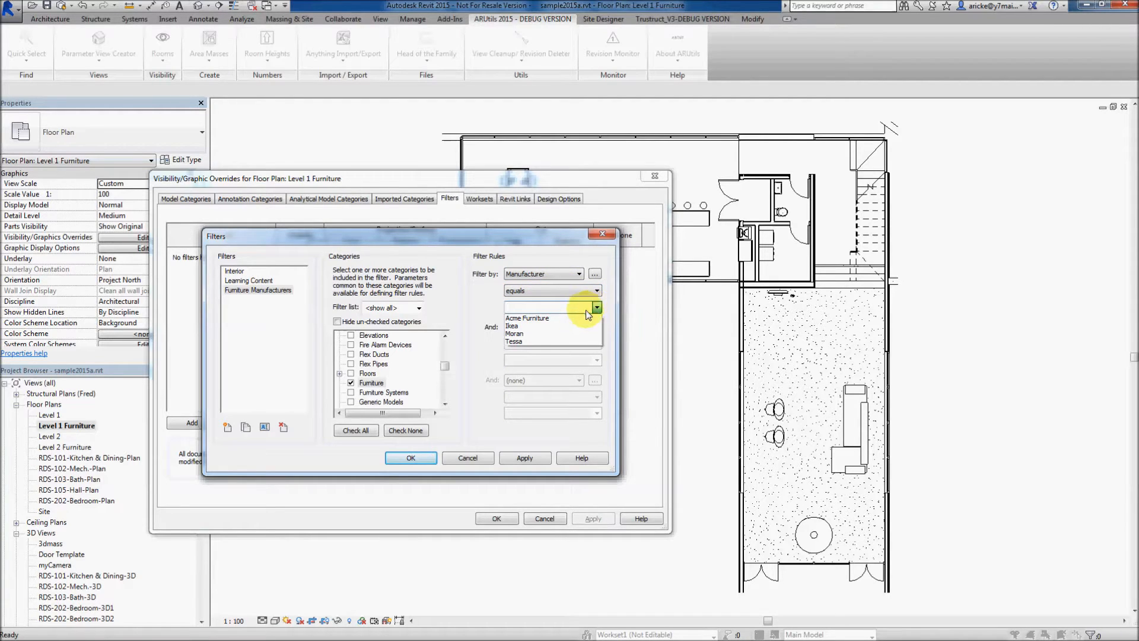
left_click(546, 319)
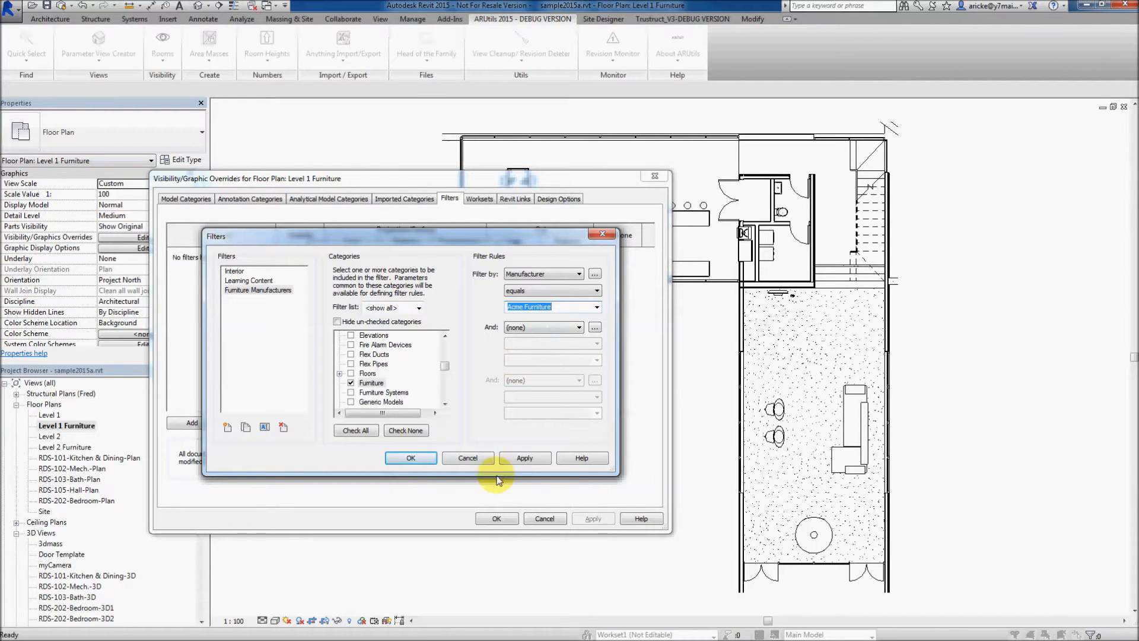
left_click(524, 458)
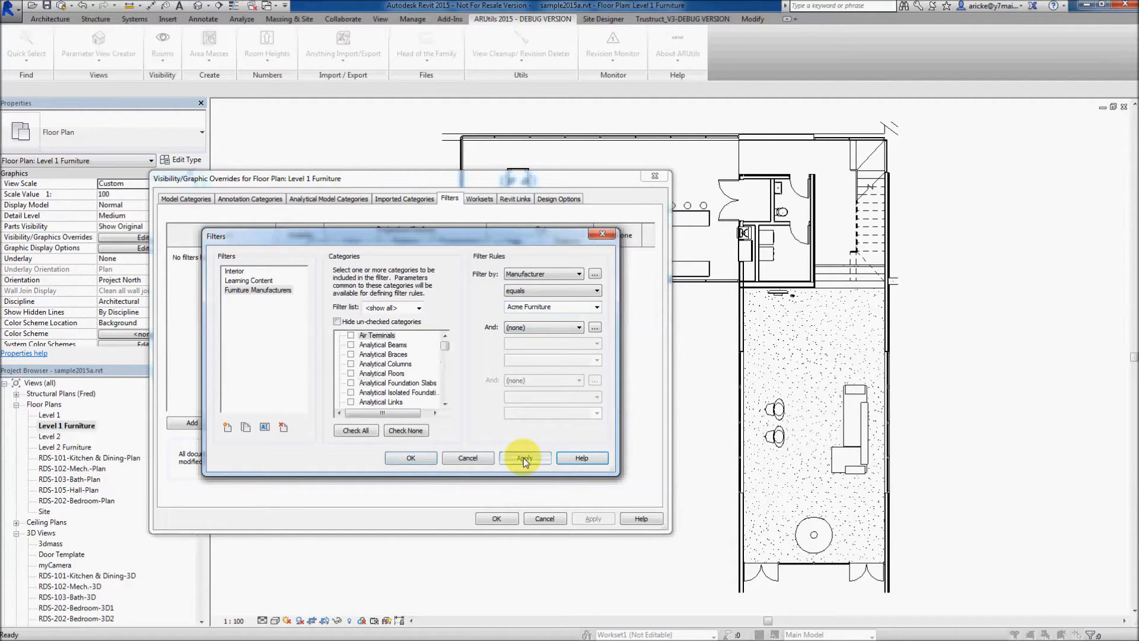
left_click(426, 458)
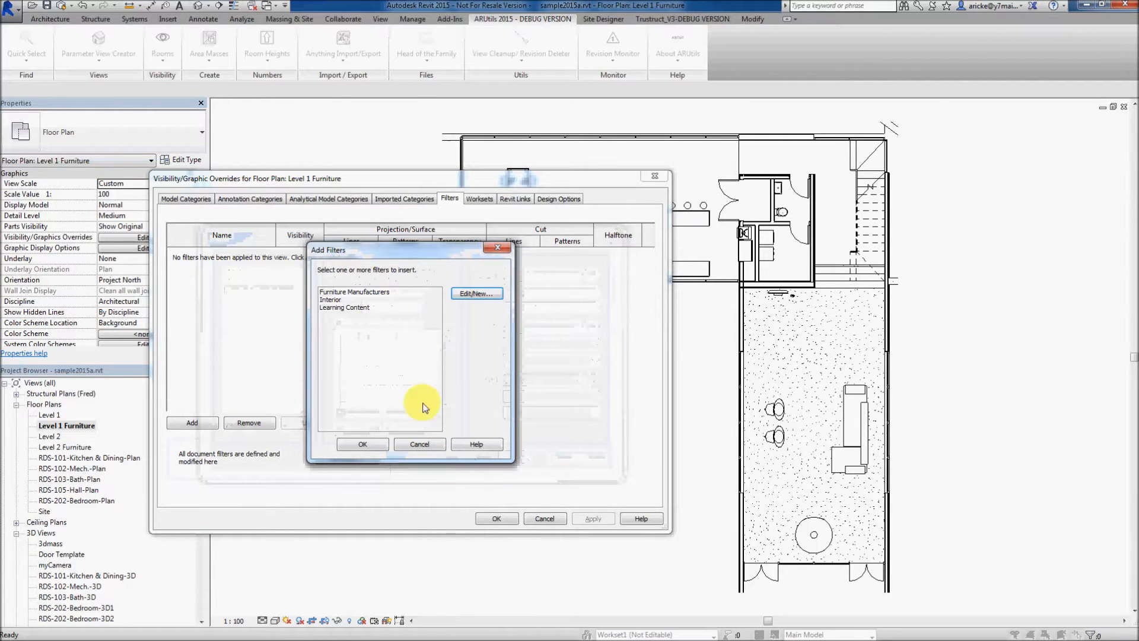
Step: Add the Furniture Manufacturers filter to the Level 1 Furniture floor plan
left_click(354, 292)
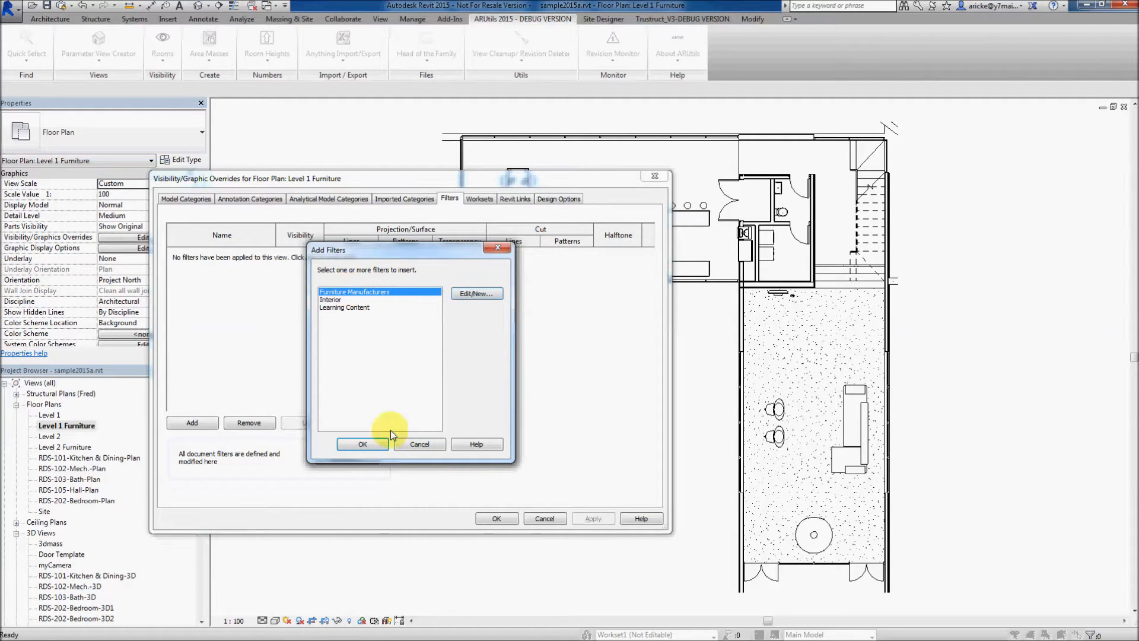
left_click(363, 444)
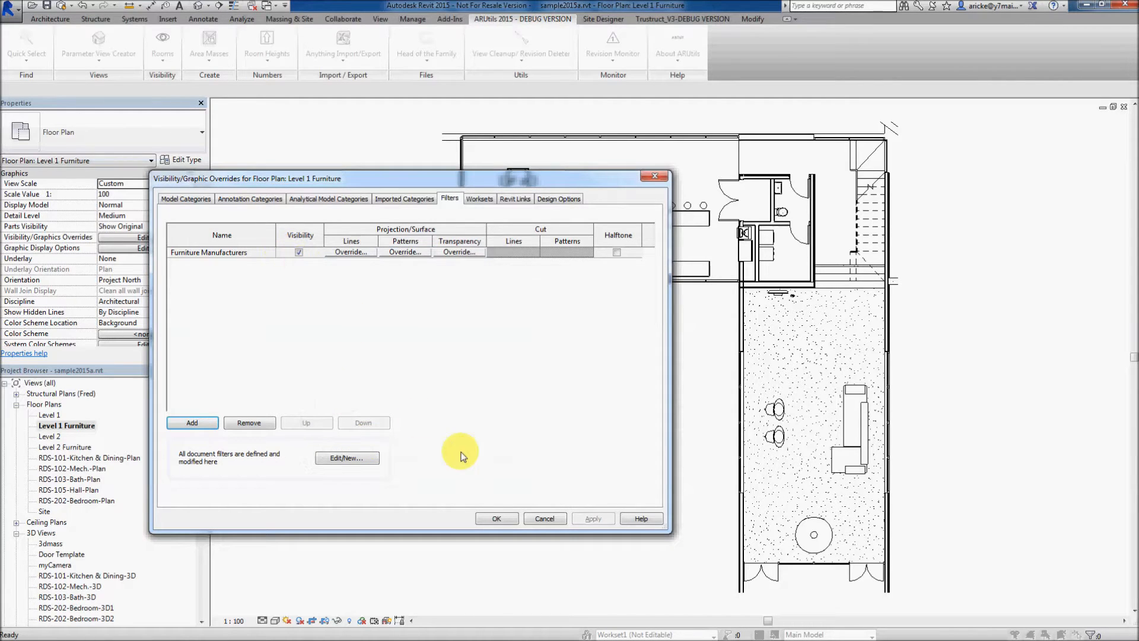
left_click(497, 519)
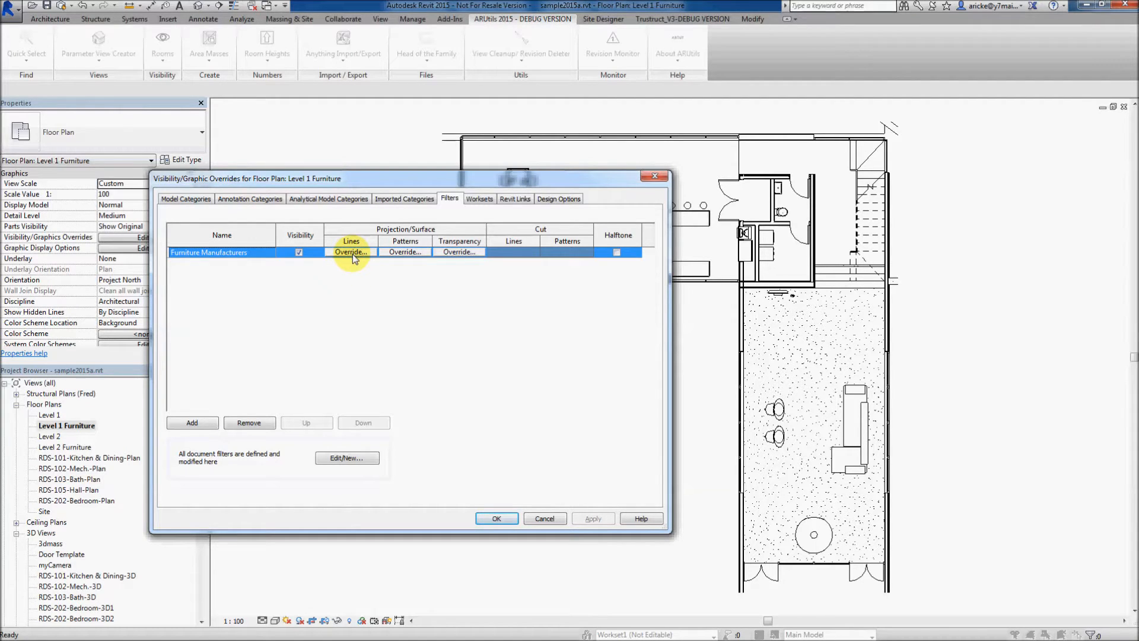
Step: Override the Furniture Manufacturers filter's projection lines with weight 6 and the colour red, and accept the view overrides
left_click(352, 254)
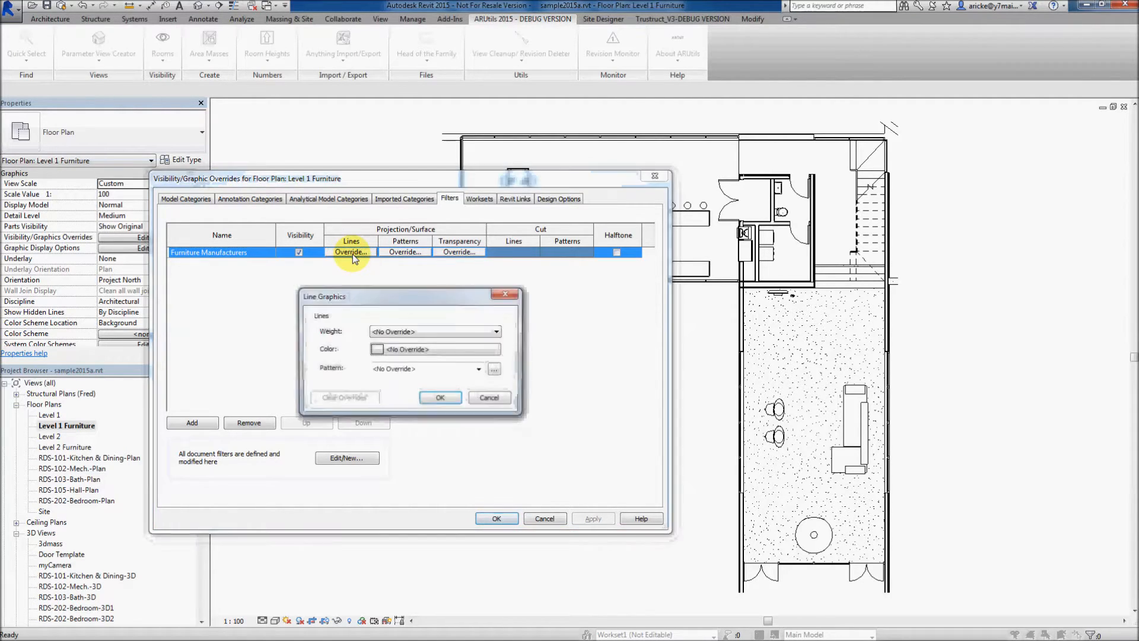
left_click(416, 331)
left_click(402, 387)
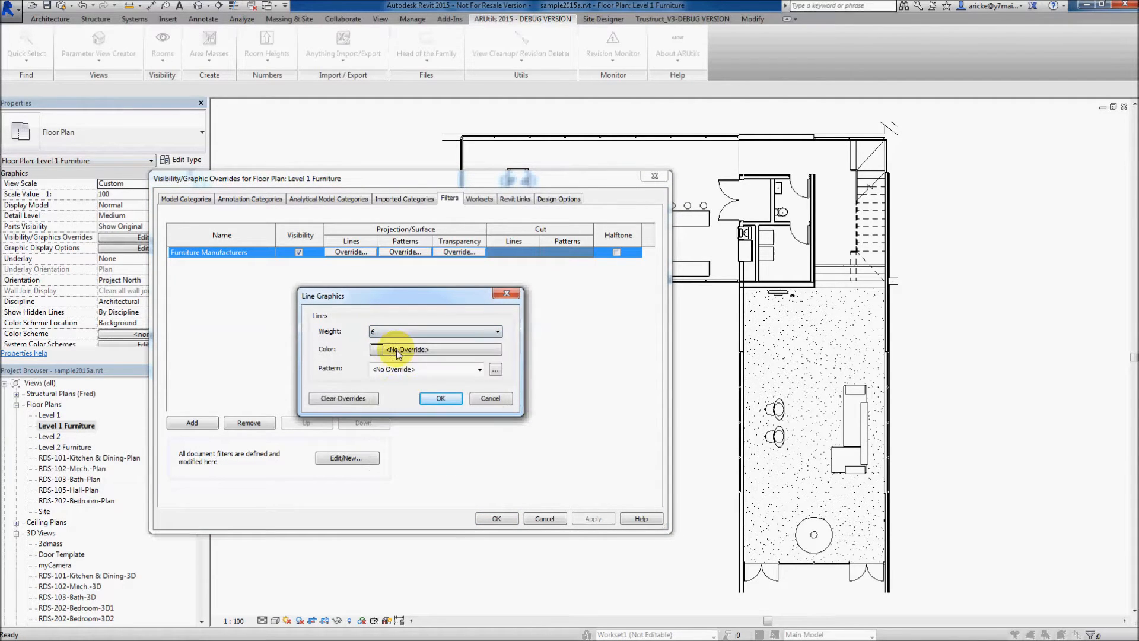
left_click(396, 349)
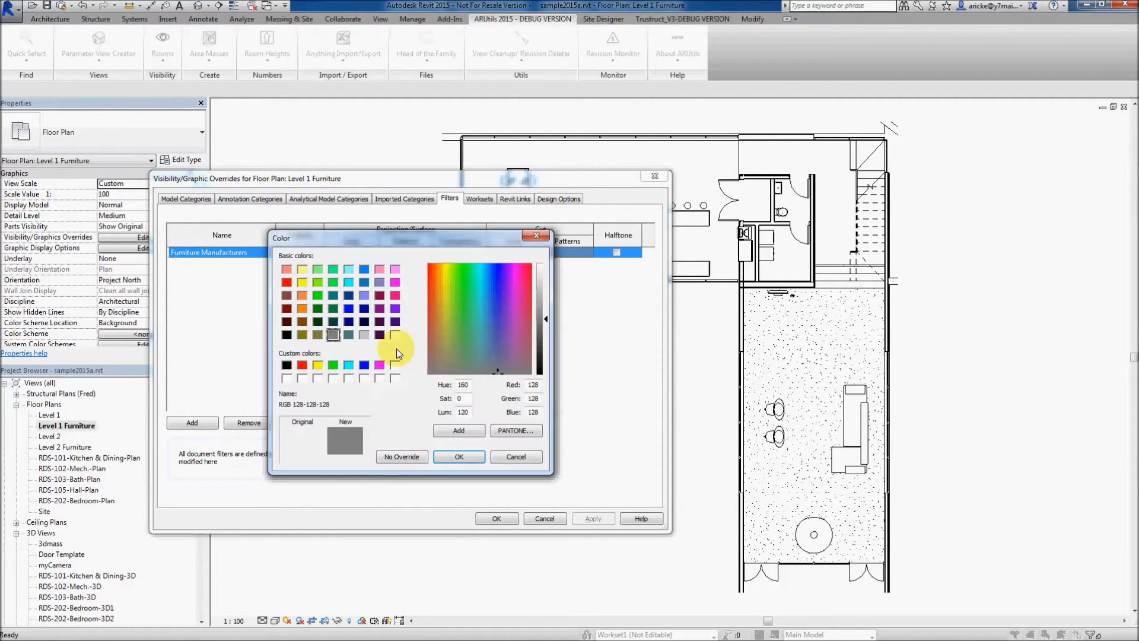
left_click(286, 284)
left_click(460, 457)
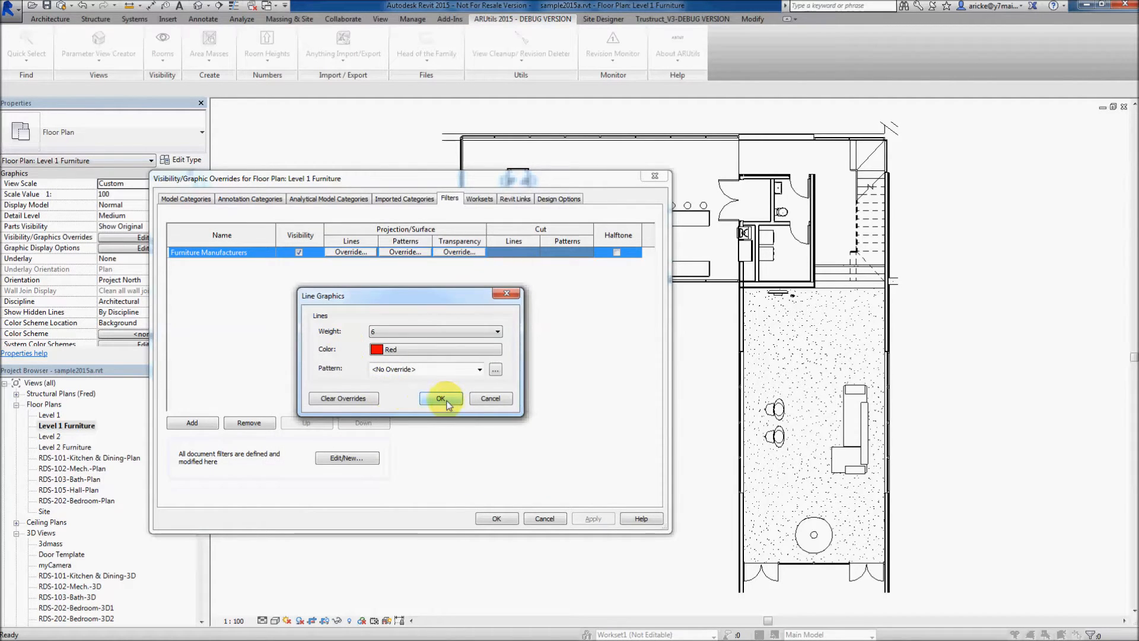
left_click(444, 401)
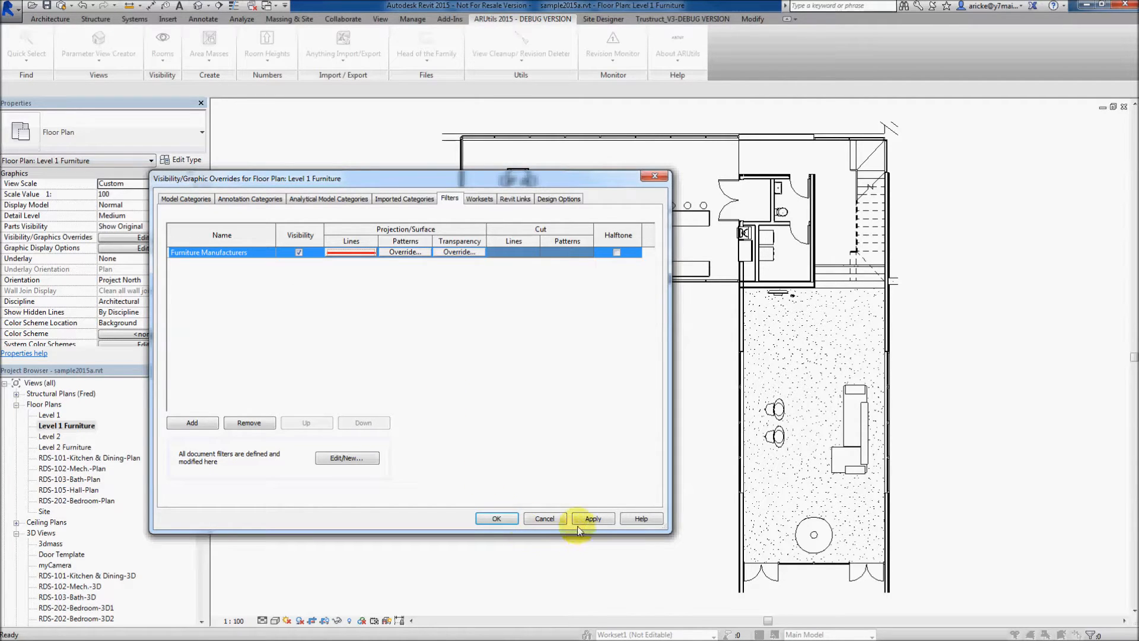
left_click(500, 518)
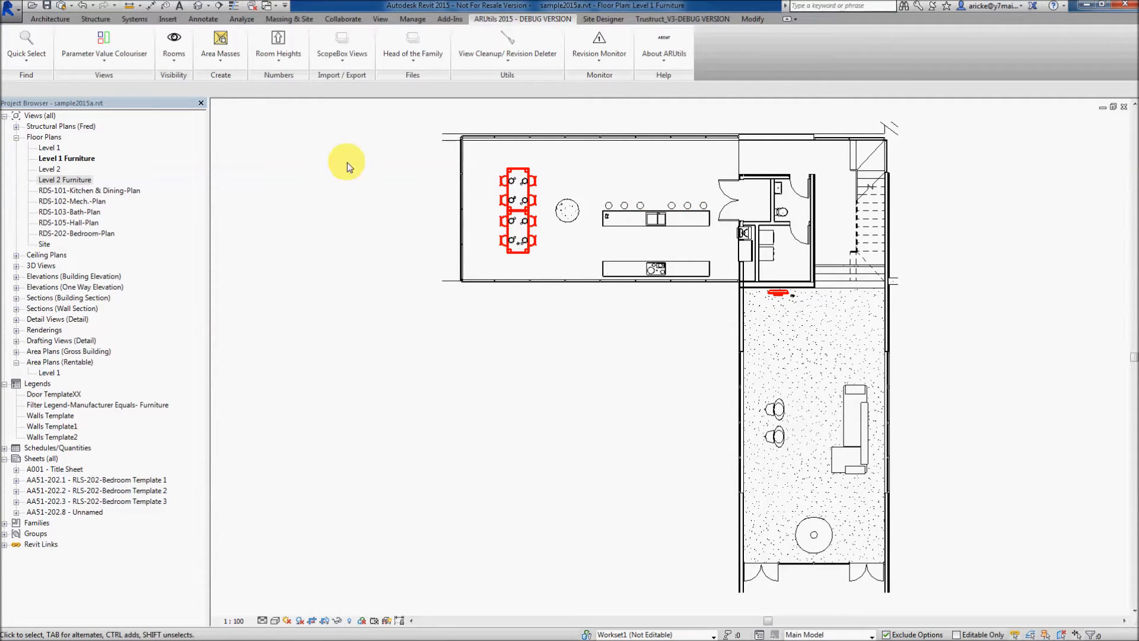
Step: Run the Parameter Value Colouriser on the floor plan with linked files included and legend creation switched off
left_click(108, 42)
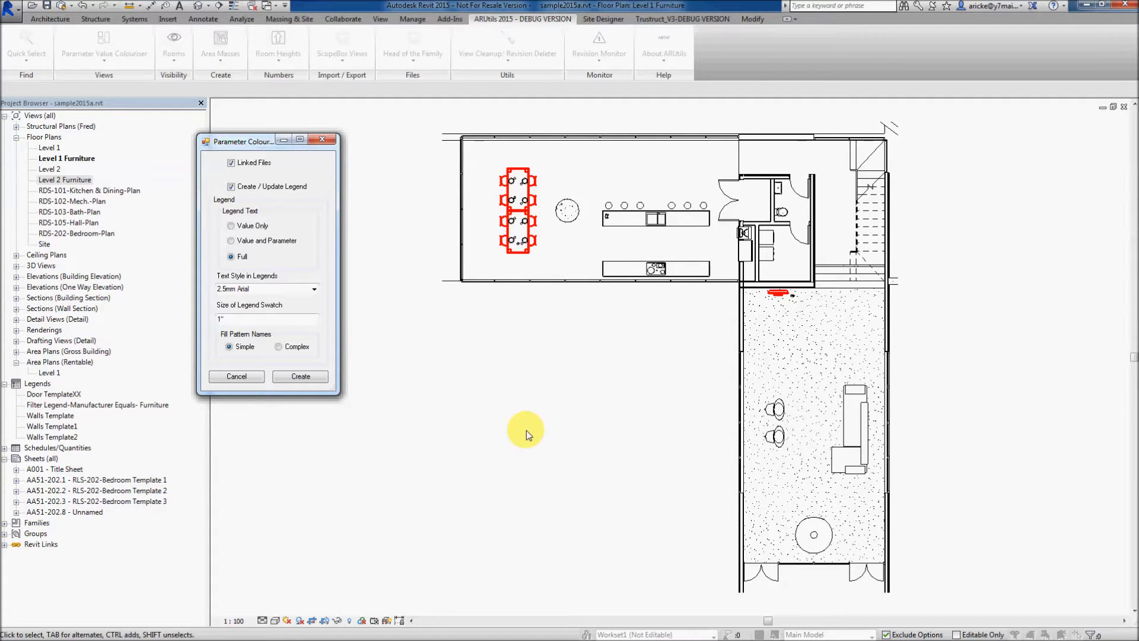
left_click(231, 187)
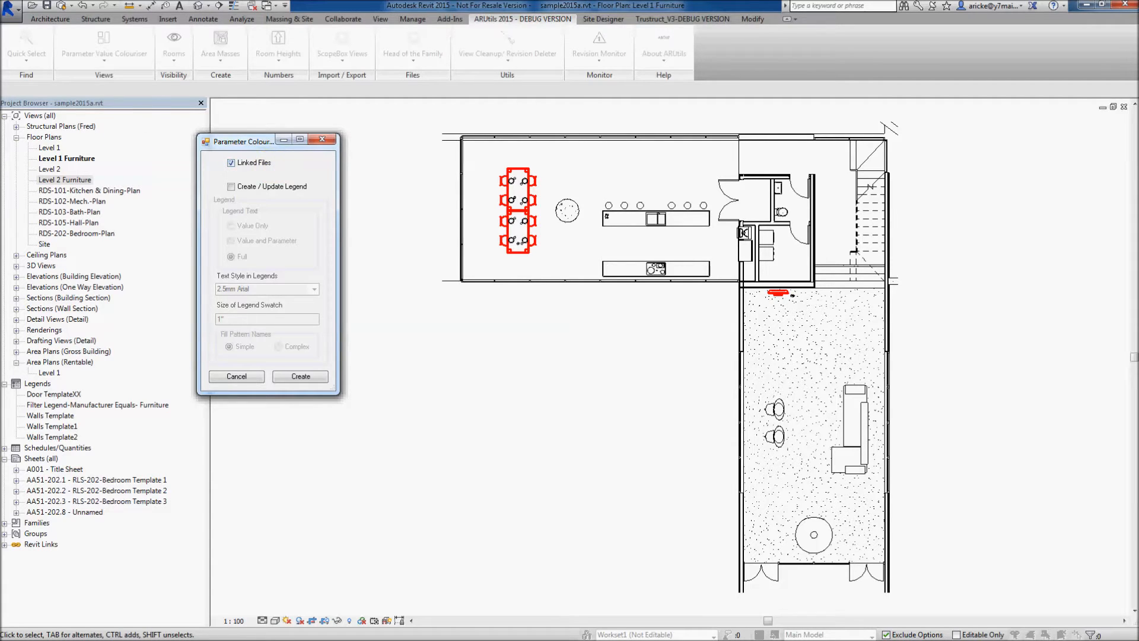
left_click(301, 377)
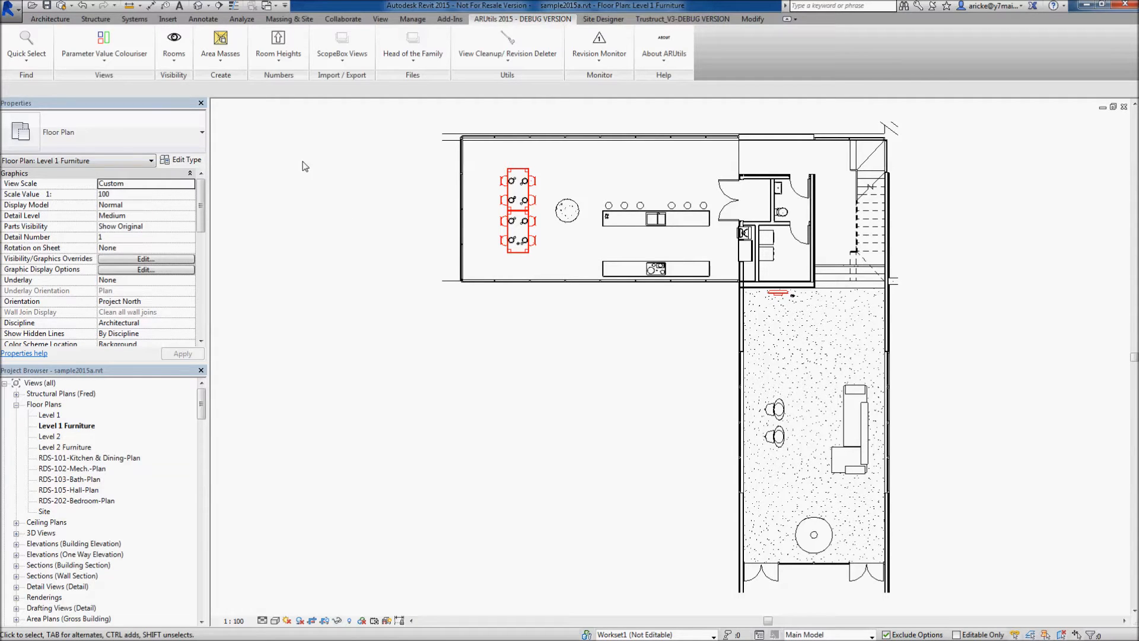
Step: Run the Parameter Value Colouriser with linked files and a Value Only legend using 2.5mm Arial text, 1" swatches and simple fill pattern names
left_click(110, 41)
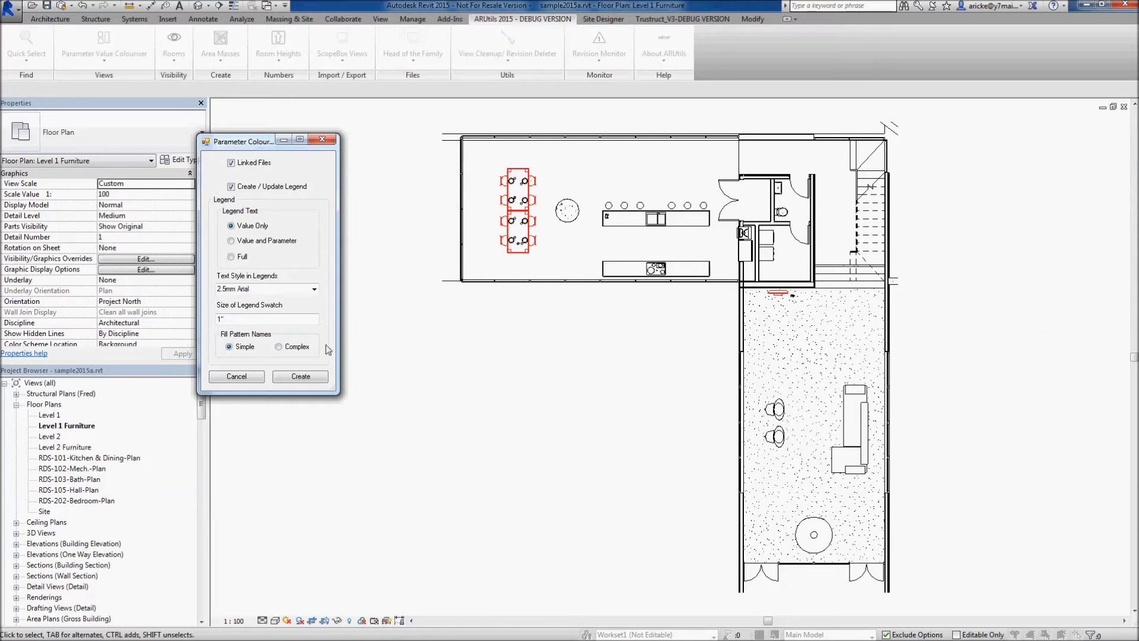
left_click(299, 377)
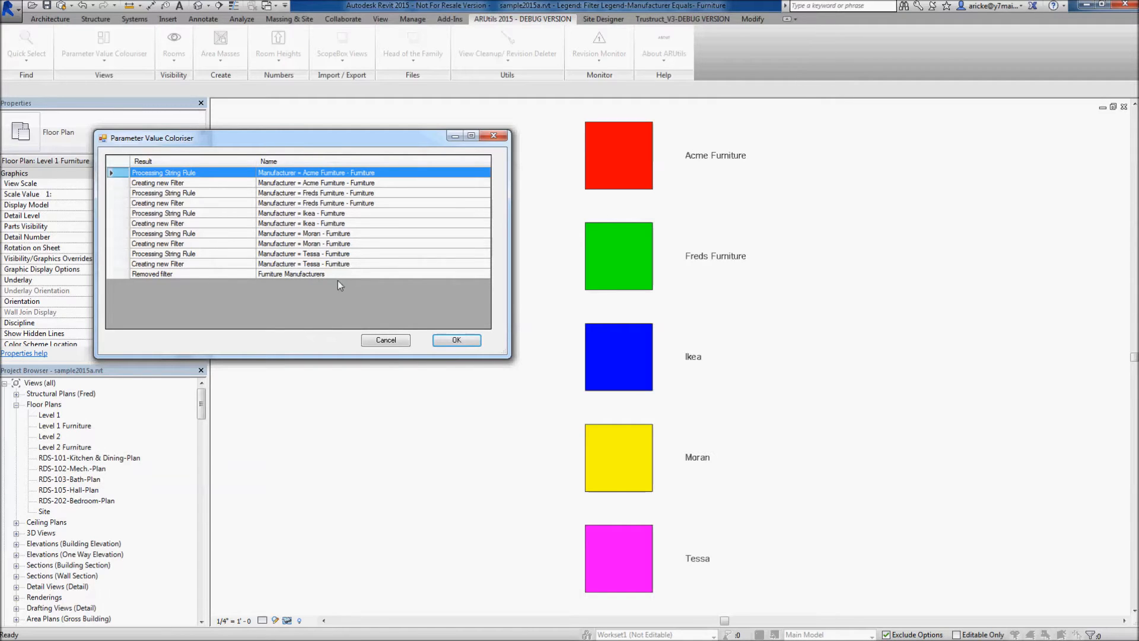
left_click(455, 342)
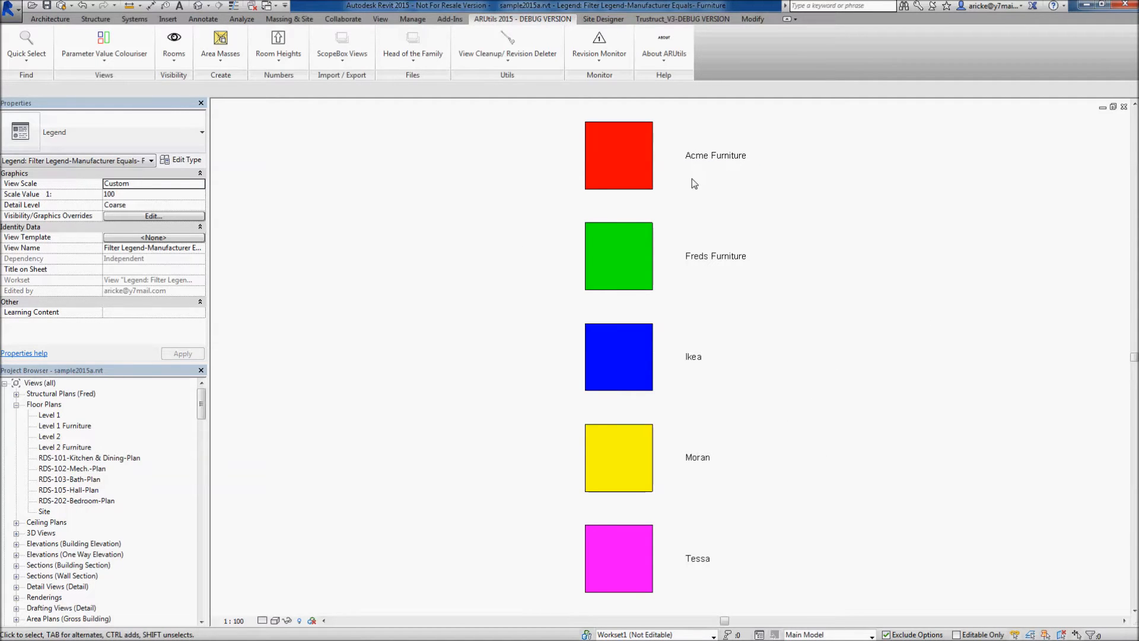
Step: Tile the manufacturer legend and the Level 1 Furniture plan side by side and fit both views to their windows
key("w")
key("t")
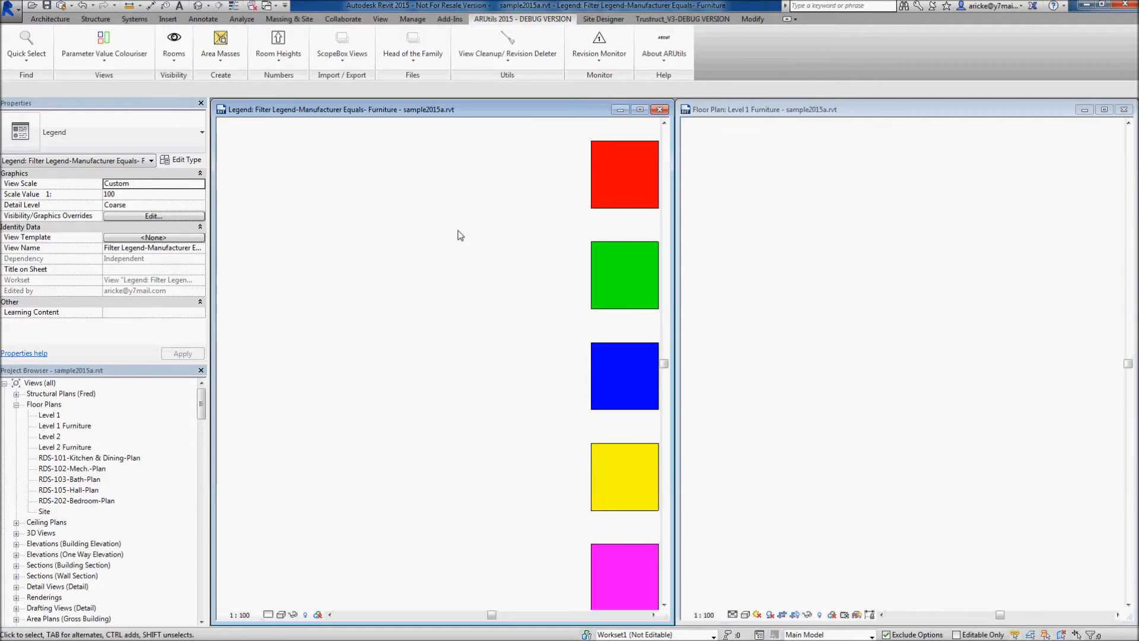
key("z")
key("a")
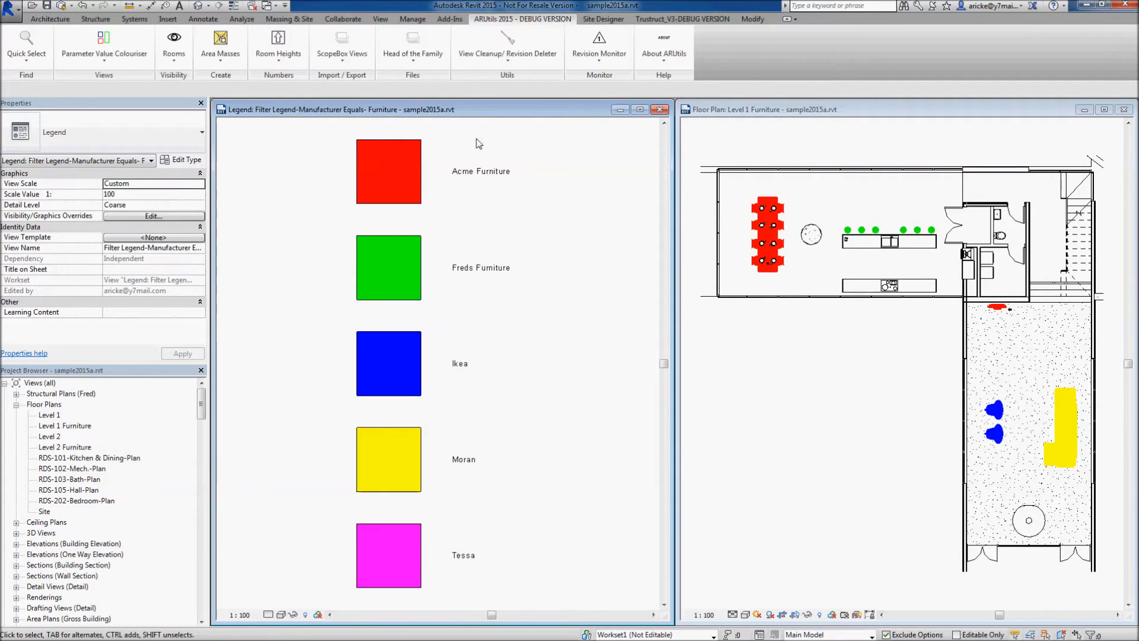
Step: Review the project's legends and the manufacturer filters in the Level 1 Furniture plan's visibility/graphics overrides
left_click_drag(200, 411, 200, 435)
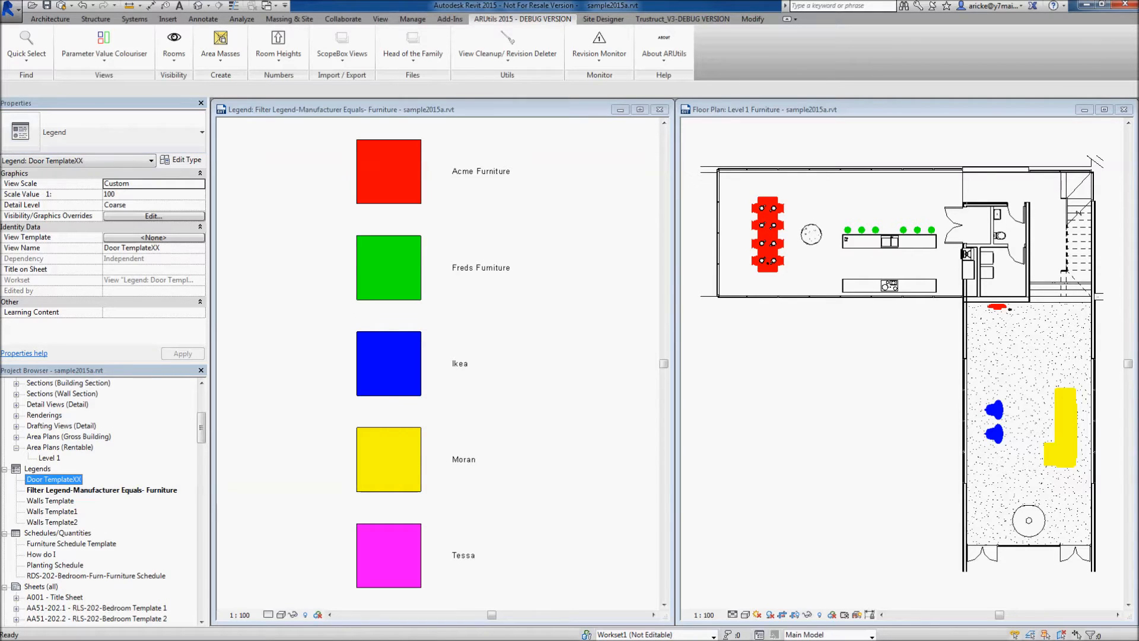
left_click(817, 404)
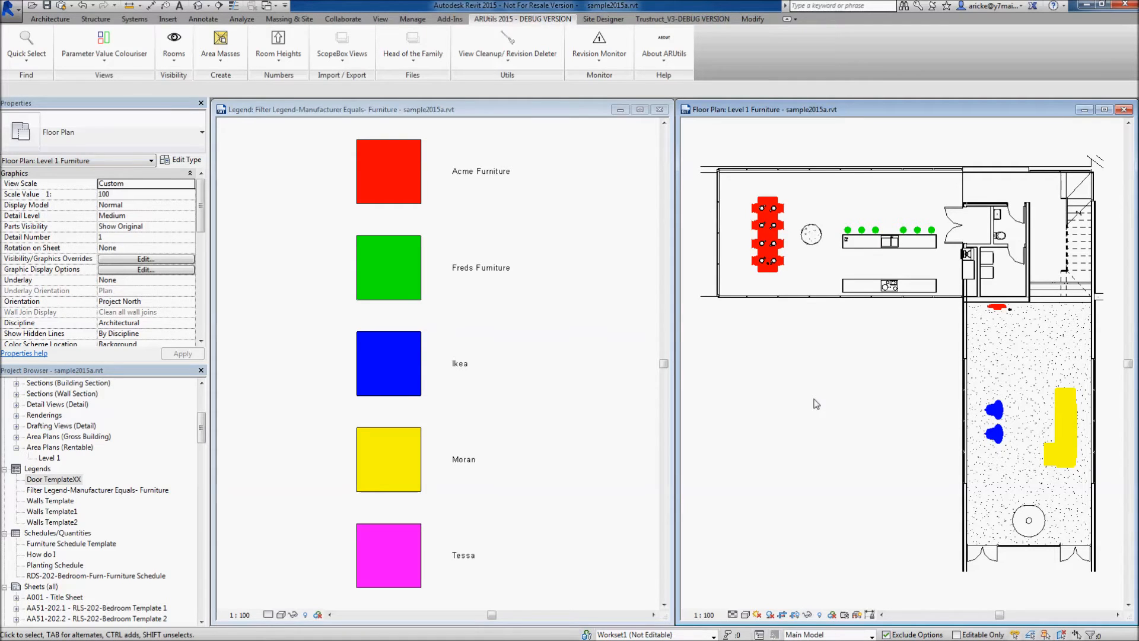
key("v")
key("g")
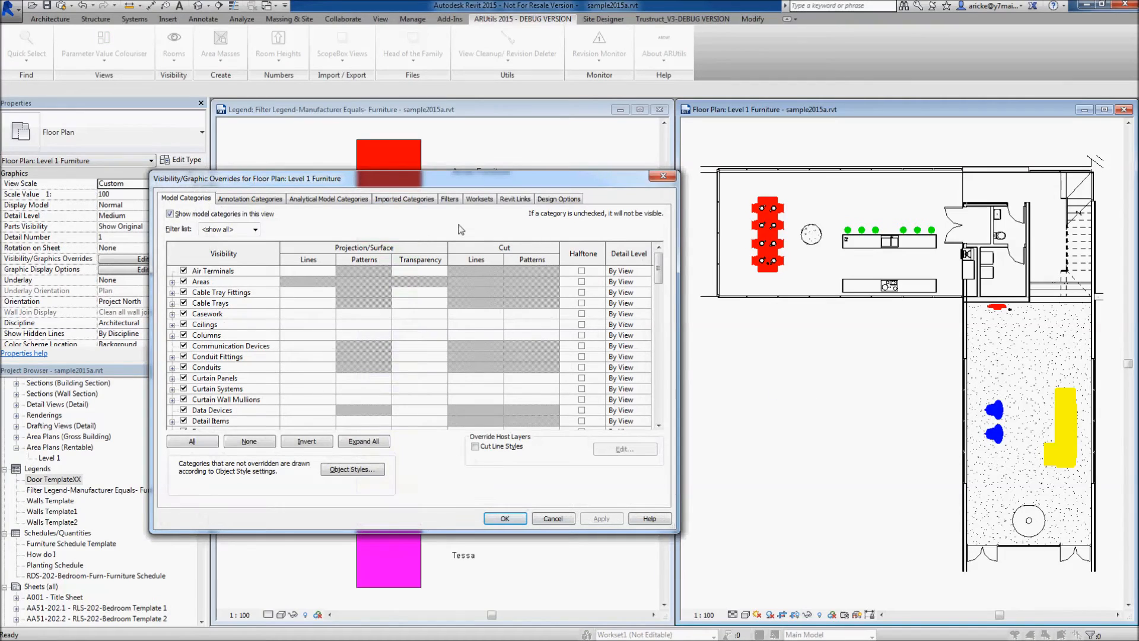
left_click(451, 199)
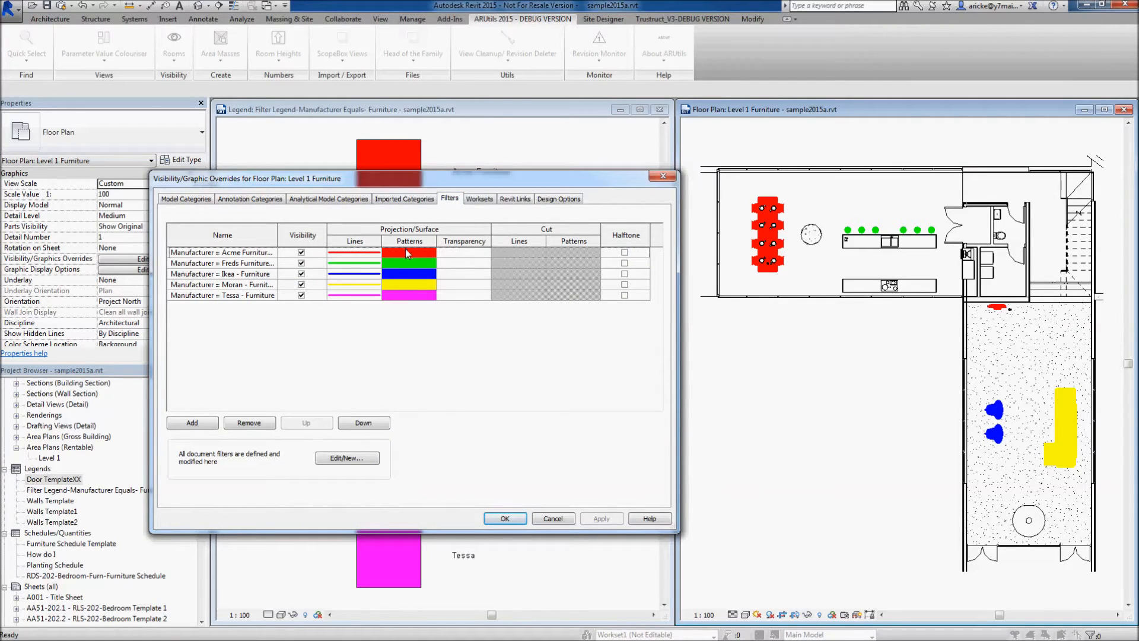
Step: Set the projection fill pattern colour of the Level 1 Furniture plan's Acme Furniture filter to orange RGB 255-128-064
left_click(408, 251)
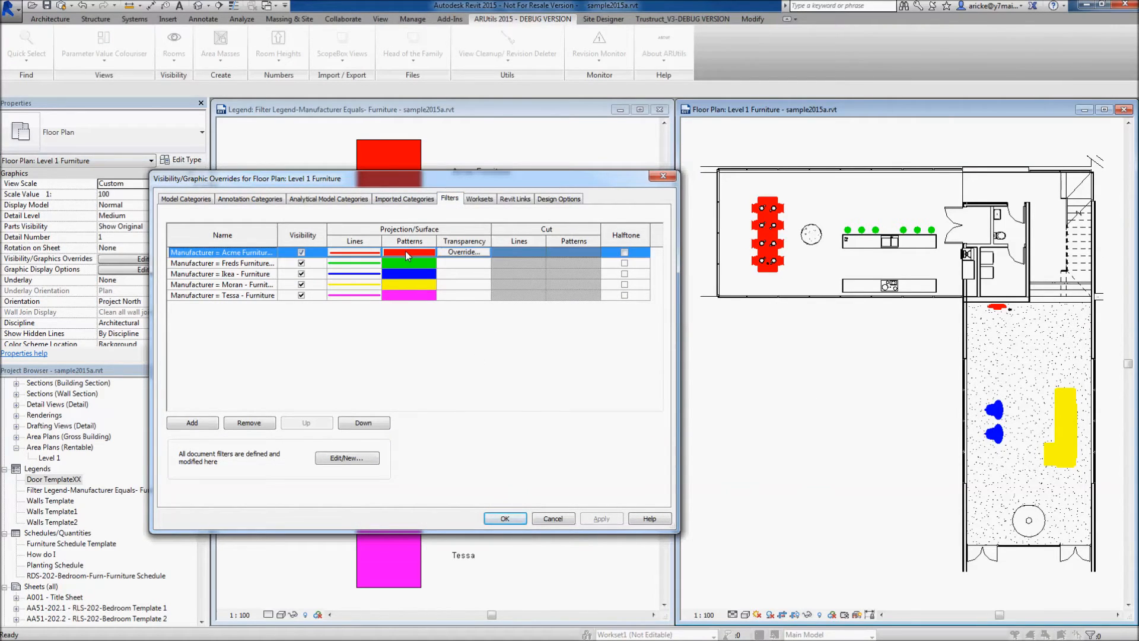
left_click(405, 251)
left_click(435, 349)
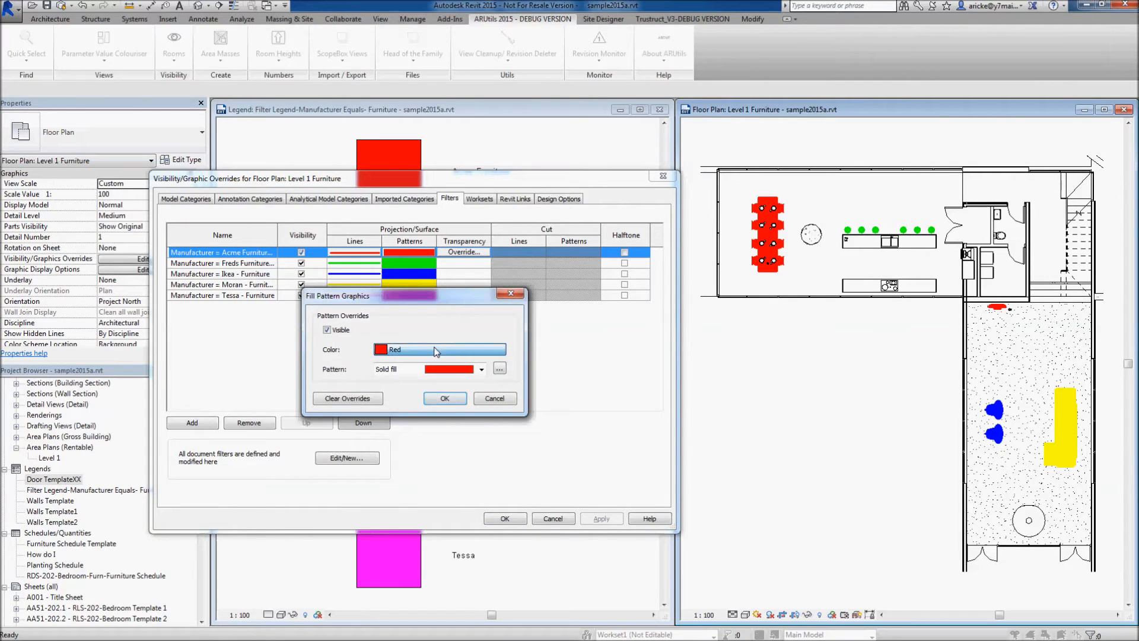
left_click(306, 295)
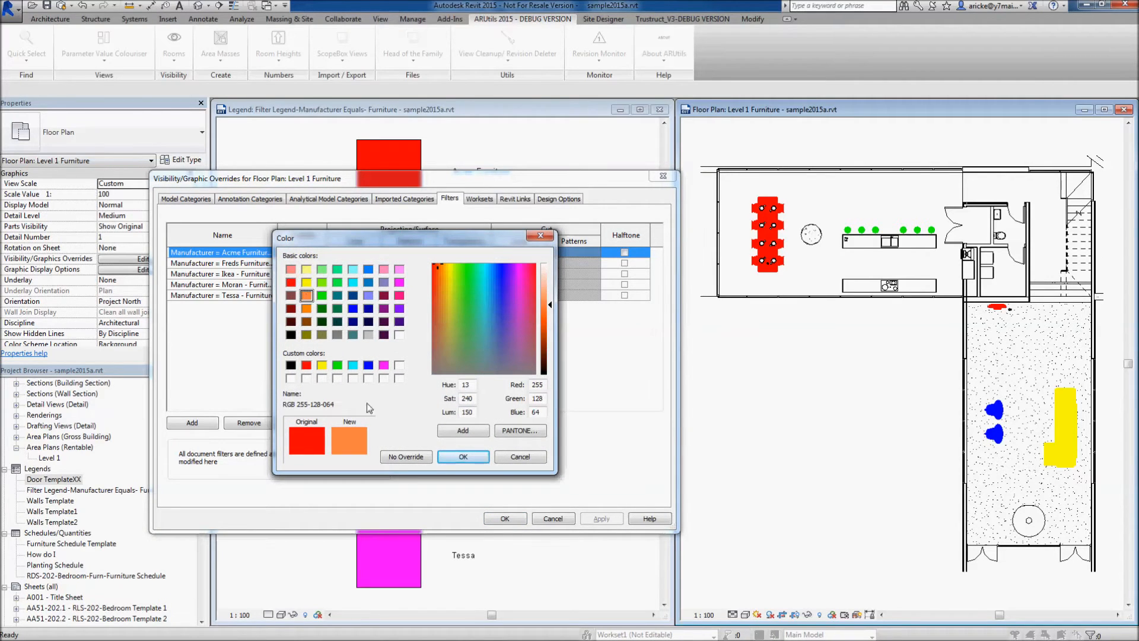
left_click(462, 456)
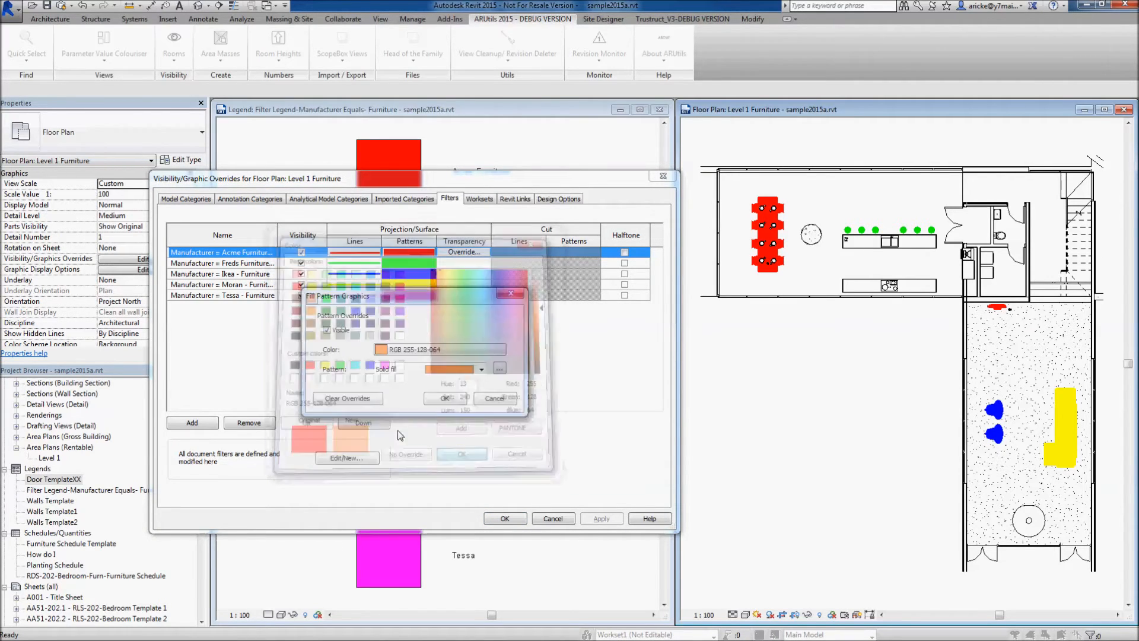
left_click(445, 398)
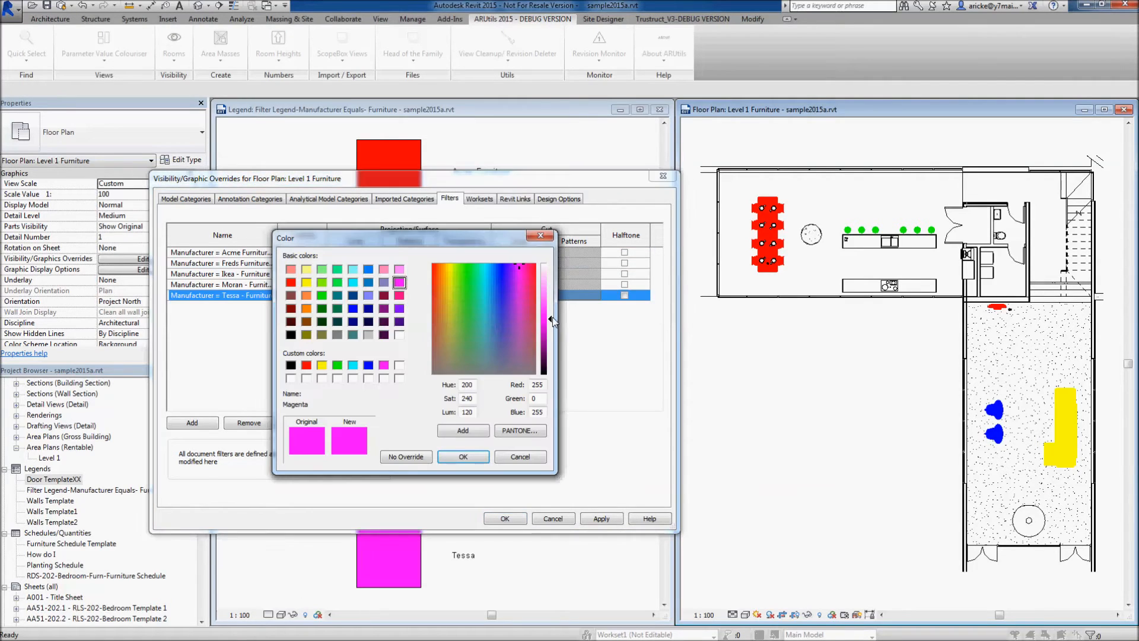
Step: Lighten the Tessa filter's fill pattern colour to RGB 255-136-255 and apply the filter overrides to the Level 1 Furniture plan
left_click_drag(552, 318, 551, 293)
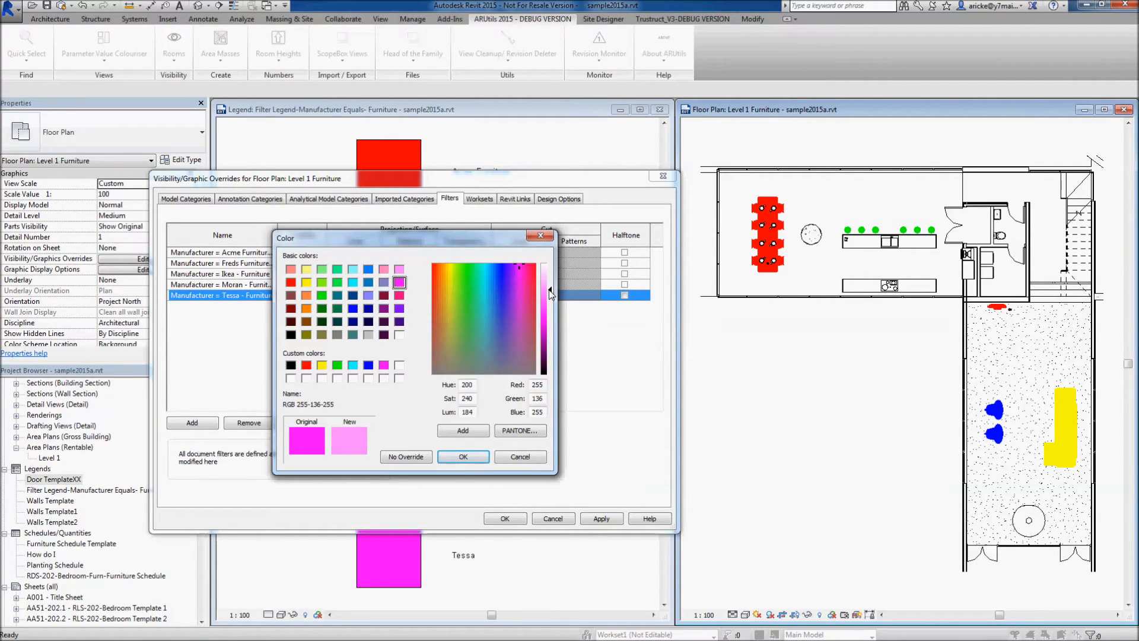
left_click(465, 458)
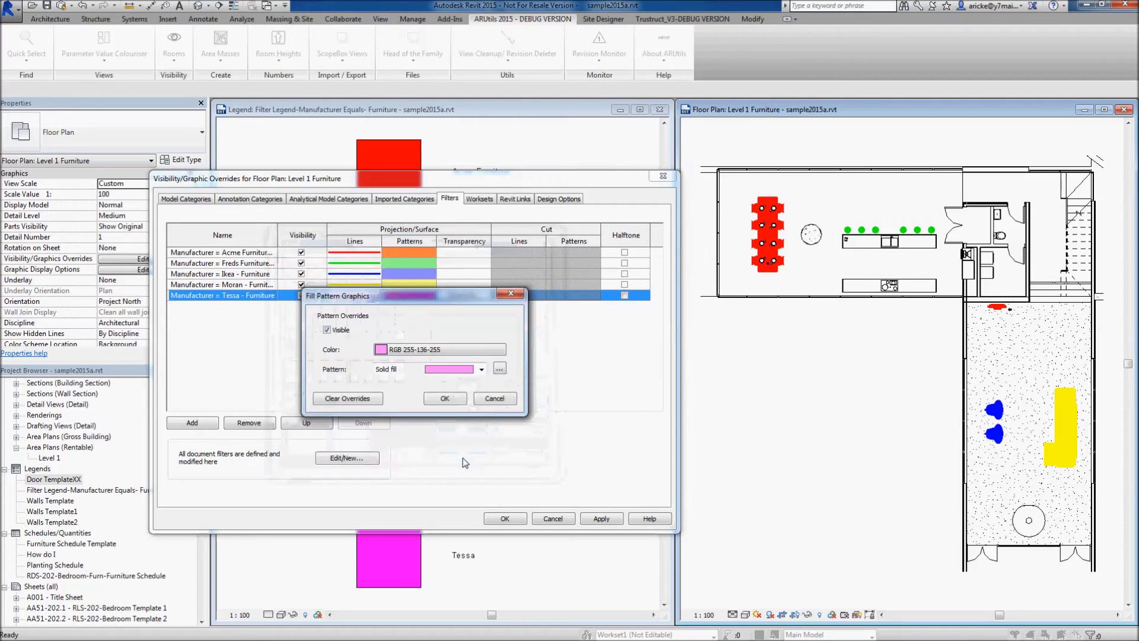
left_click(445, 399)
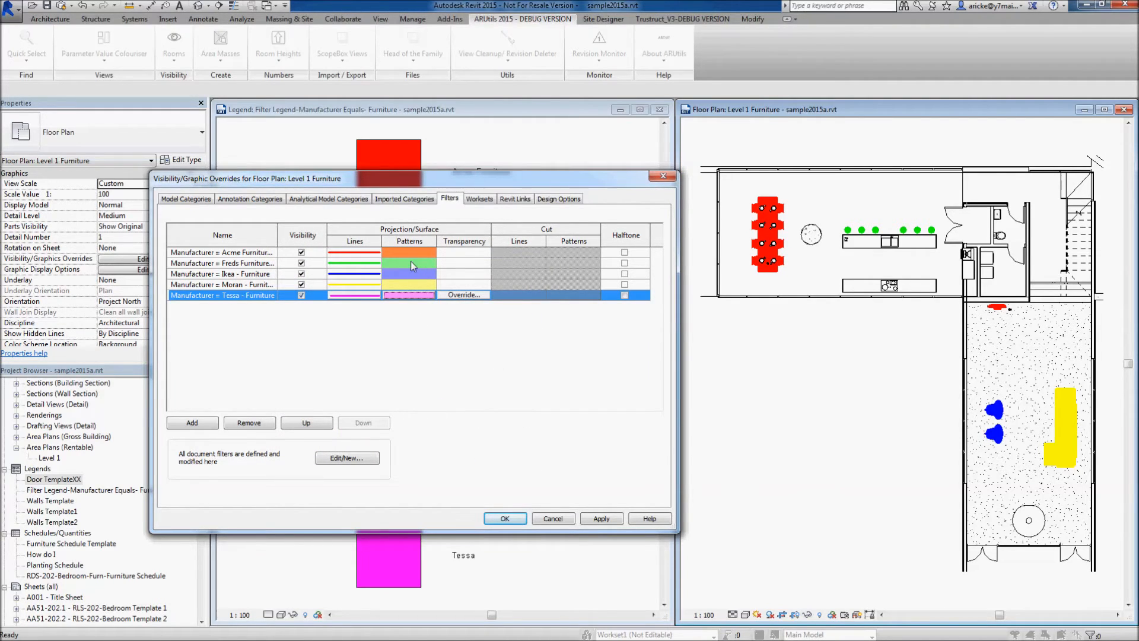
left_click(592, 518)
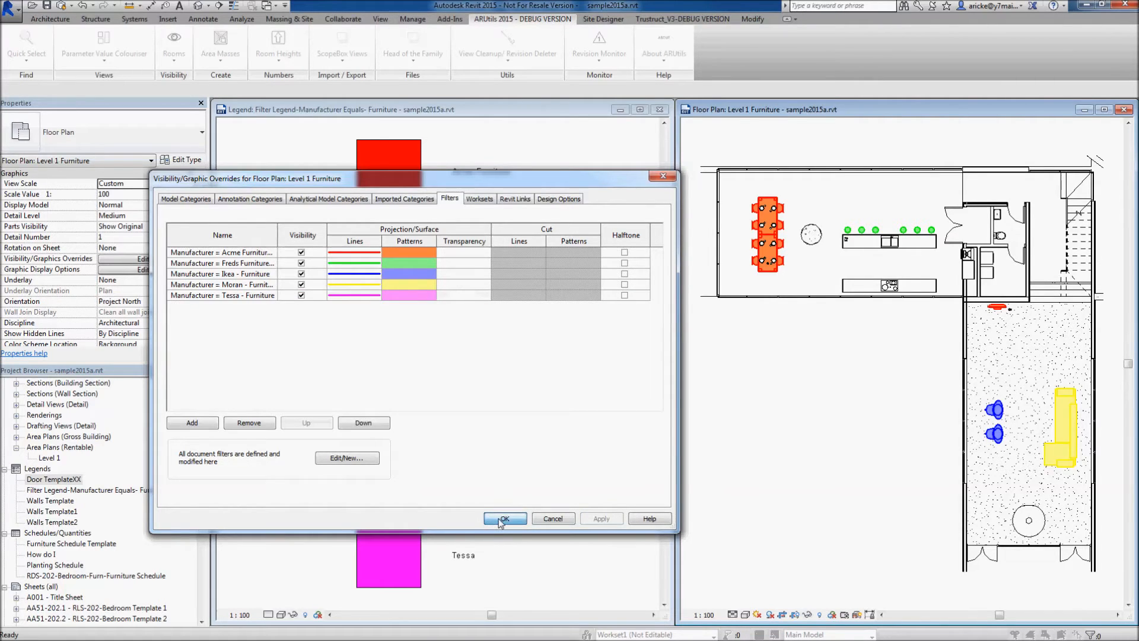
left_click(504, 519)
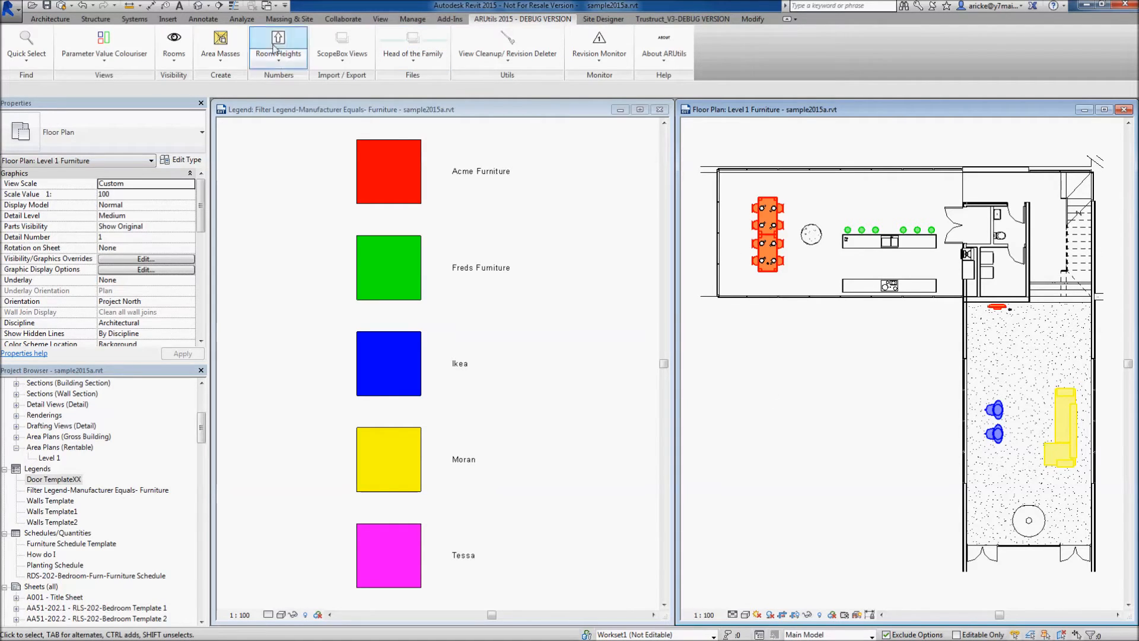
Step: Rerun the Parameter Value Colouriser with linked files and legend updating on, cloning the Manufacturer = Acme Furniture filter
left_click(102, 41)
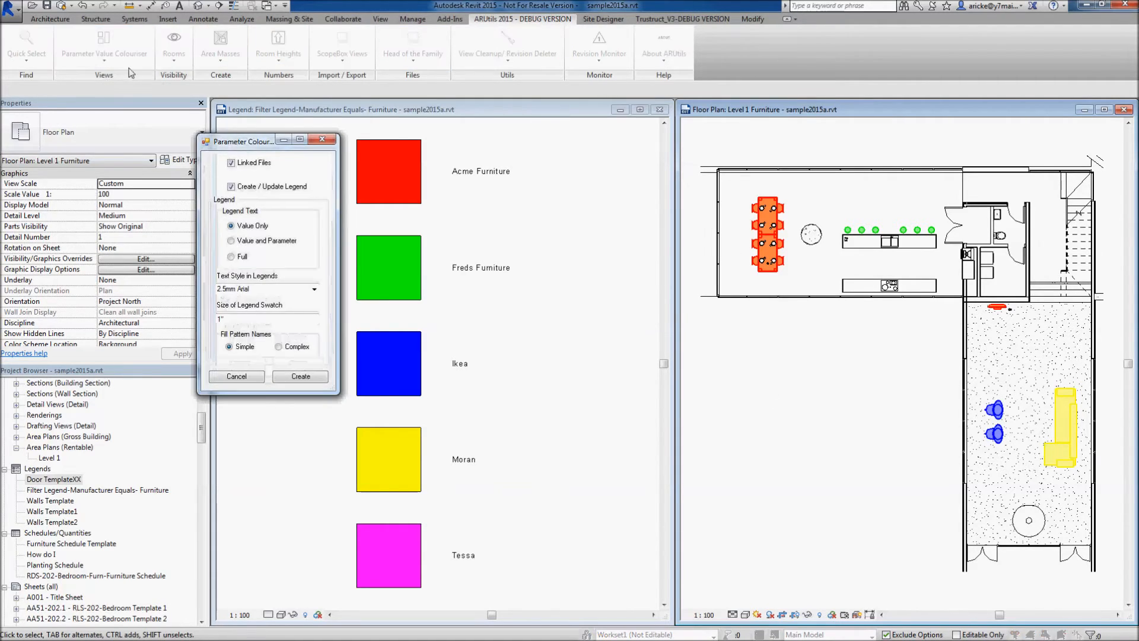
left_click(305, 378)
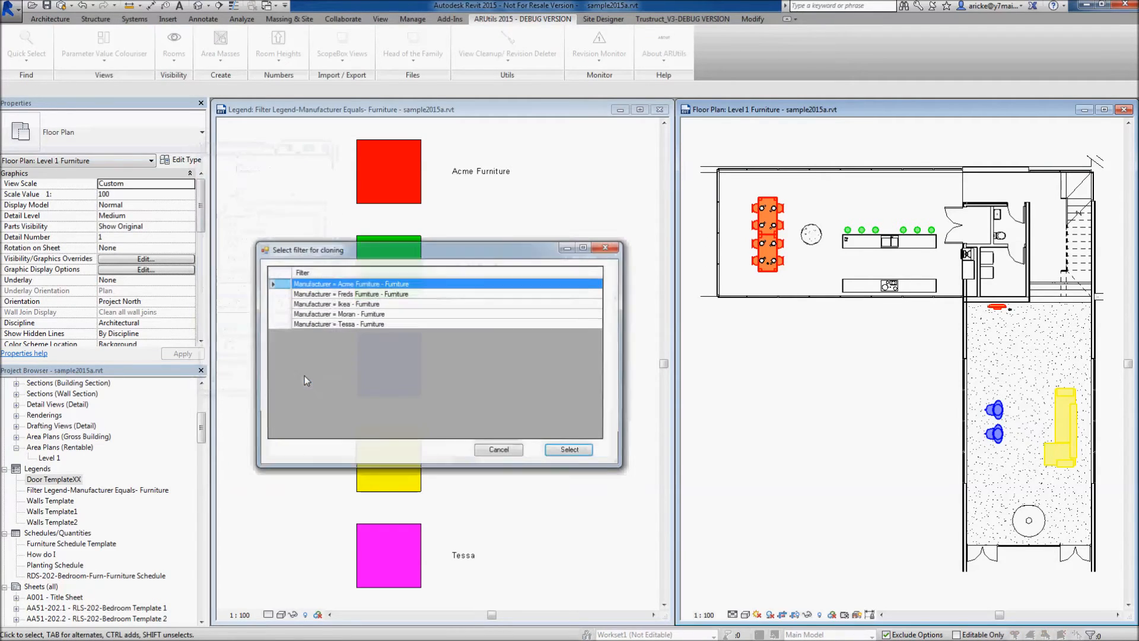
left_click(571, 450)
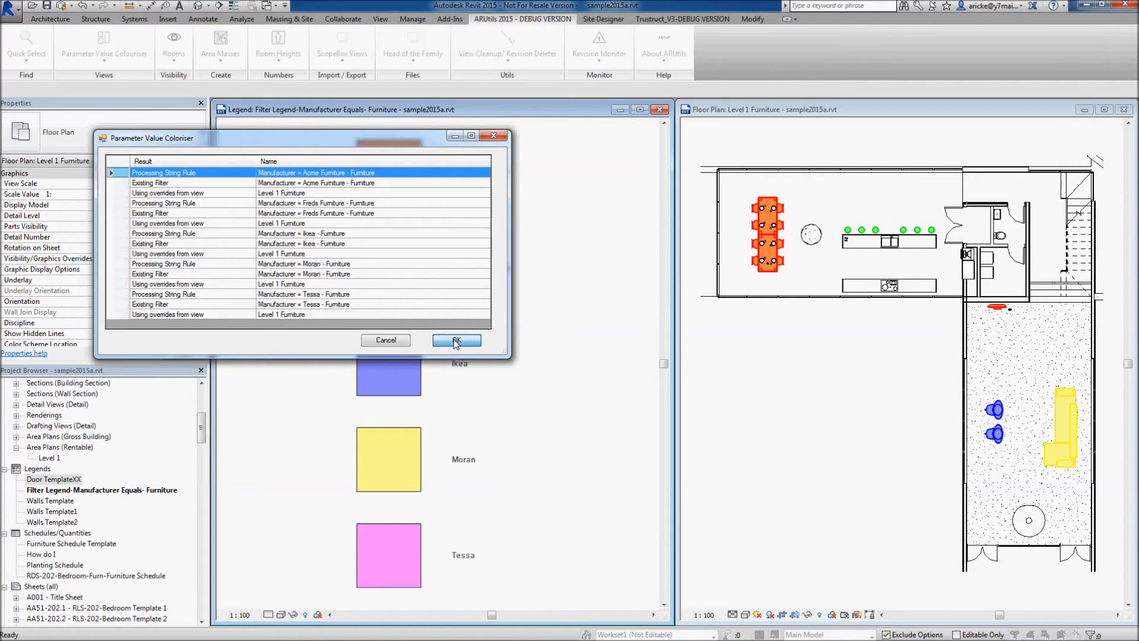
left_click(456, 340)
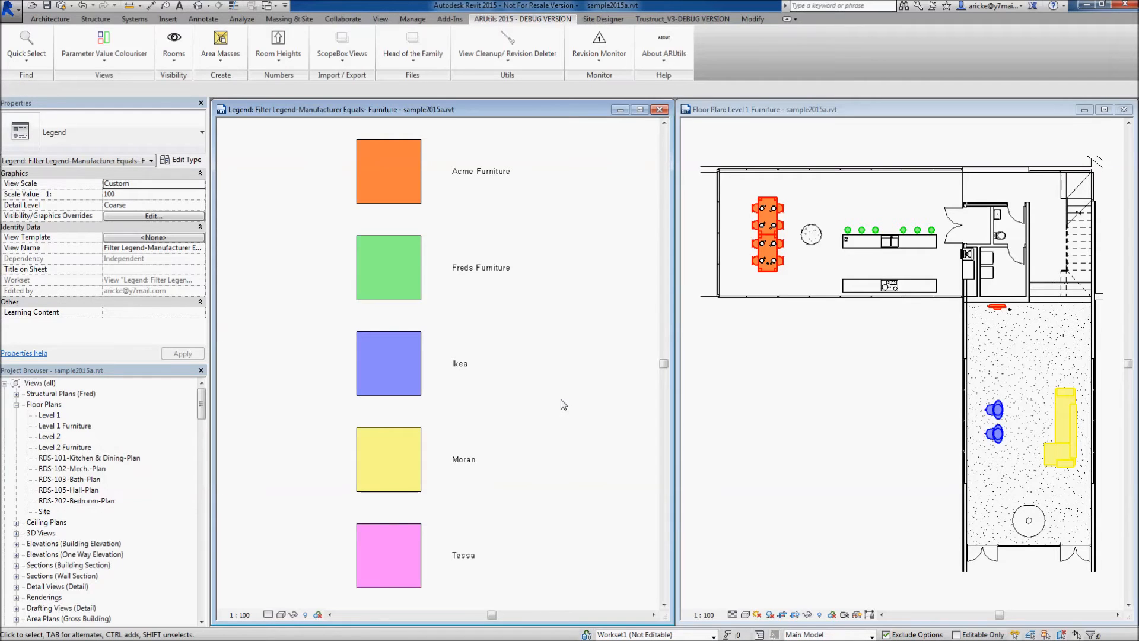
Step: Open the Level 2 Furniture floor plan, tile it with the other open views and fit the views to their windows
double_click(59, 449)
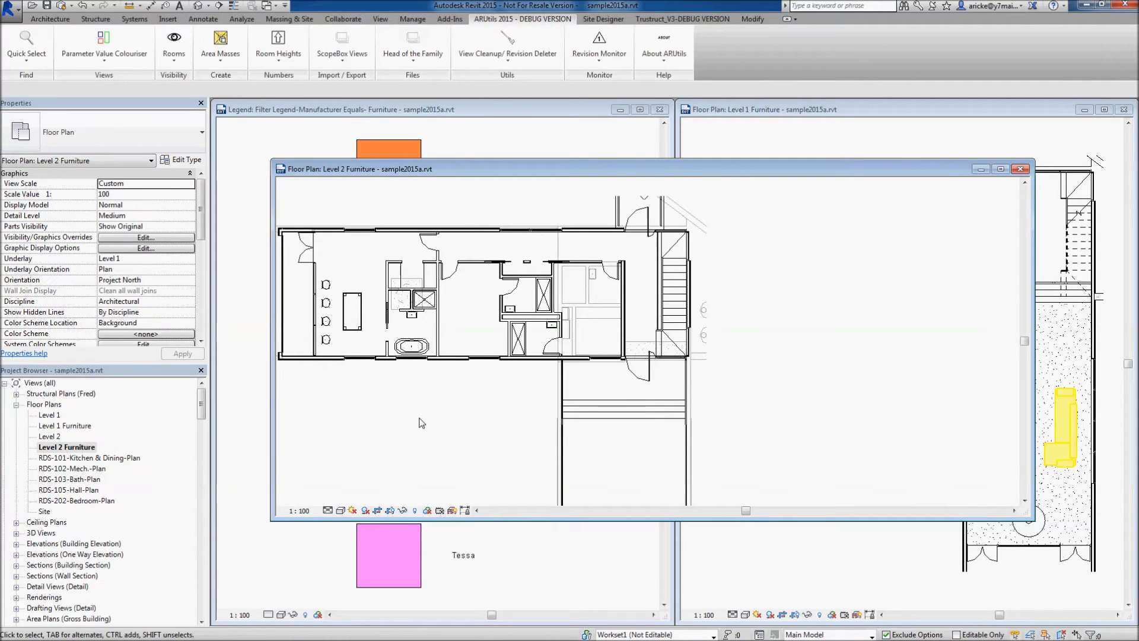
key("w")
key("t")
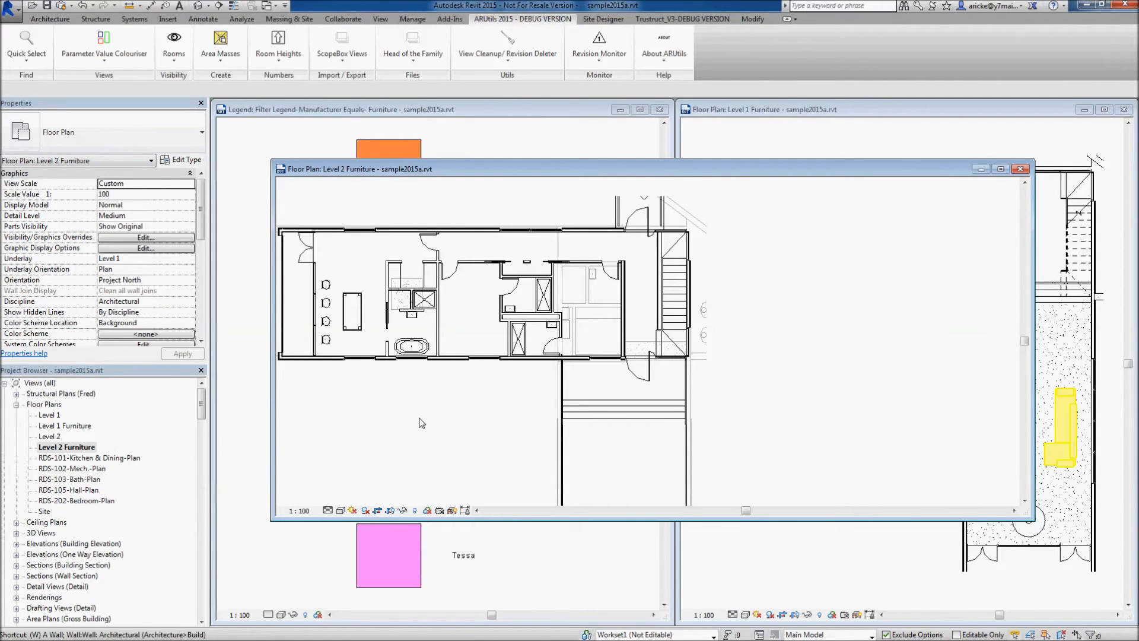
key("z")
key("f")
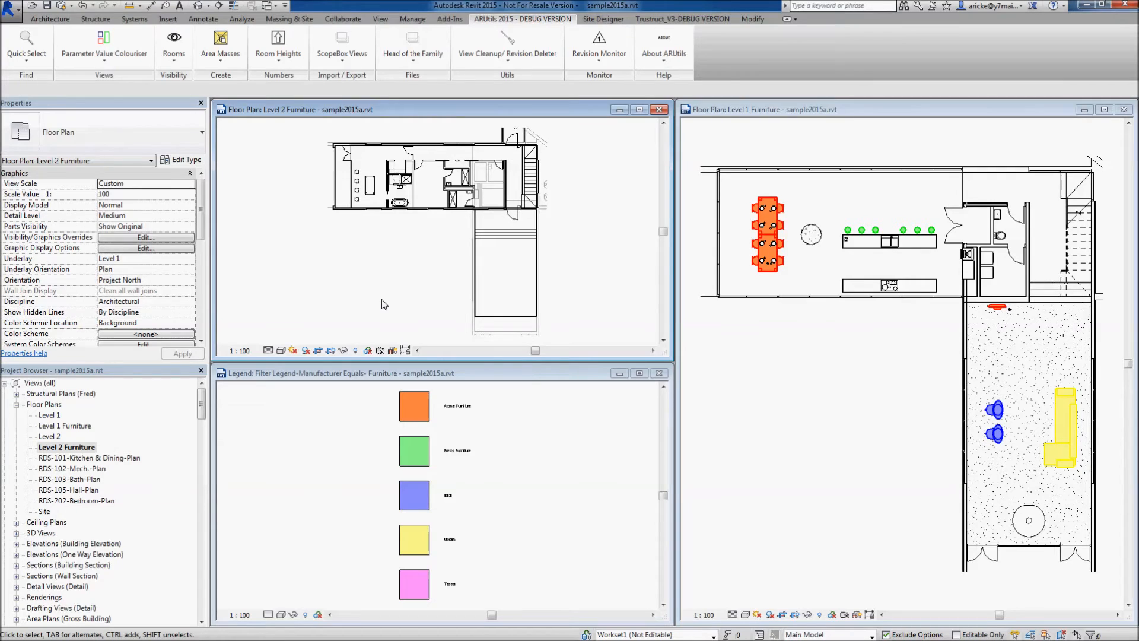
Step: Add the Furniture Manufacturers filter to the Level 2 Furniture plan's visibility/graphics overrides
key("v")
key("g")
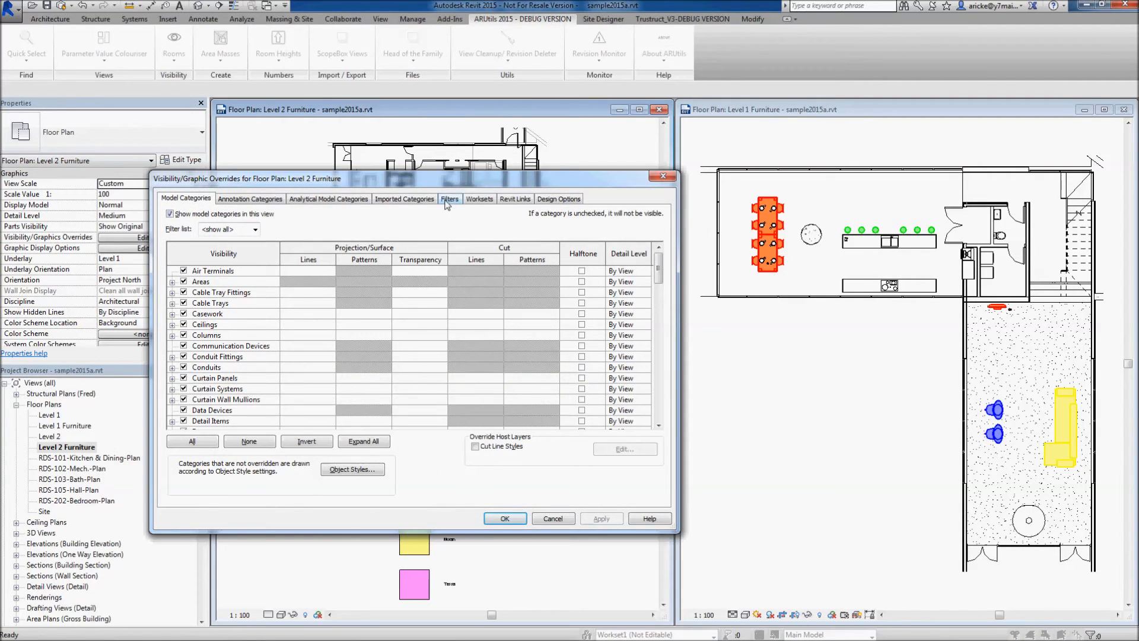
left_click(448, 200)
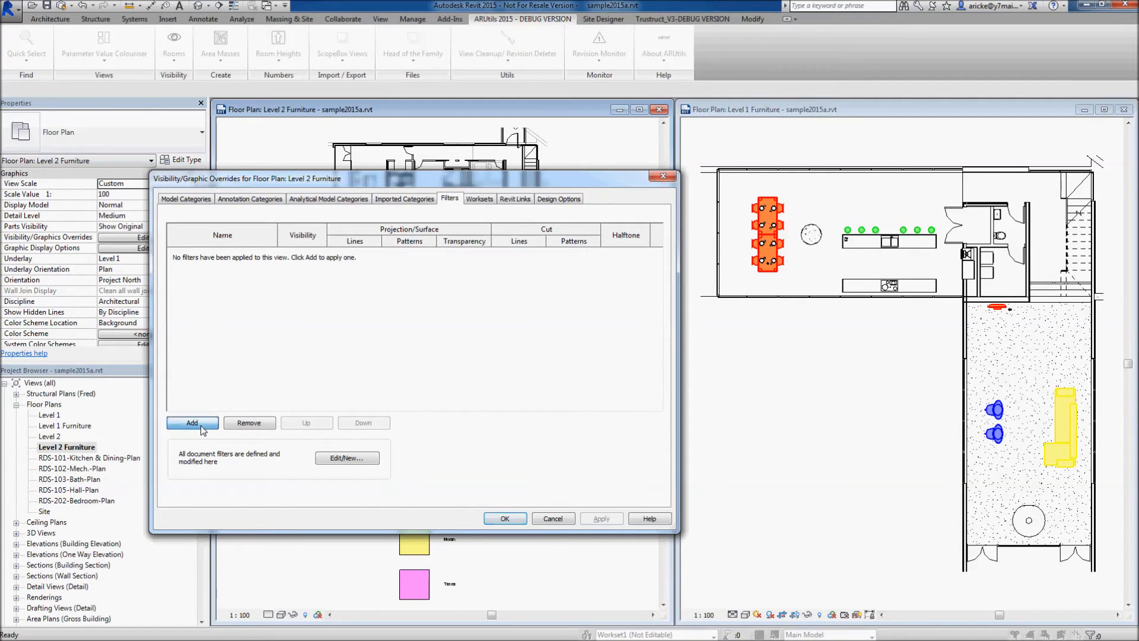
left_click(201, 424)
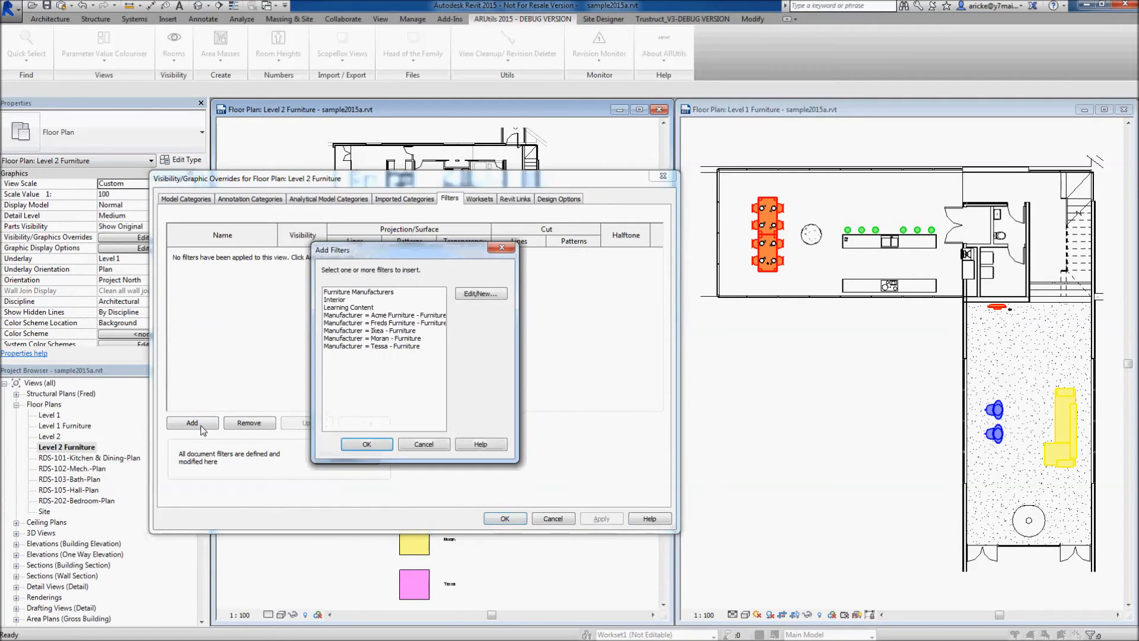
left_click(348, 293)
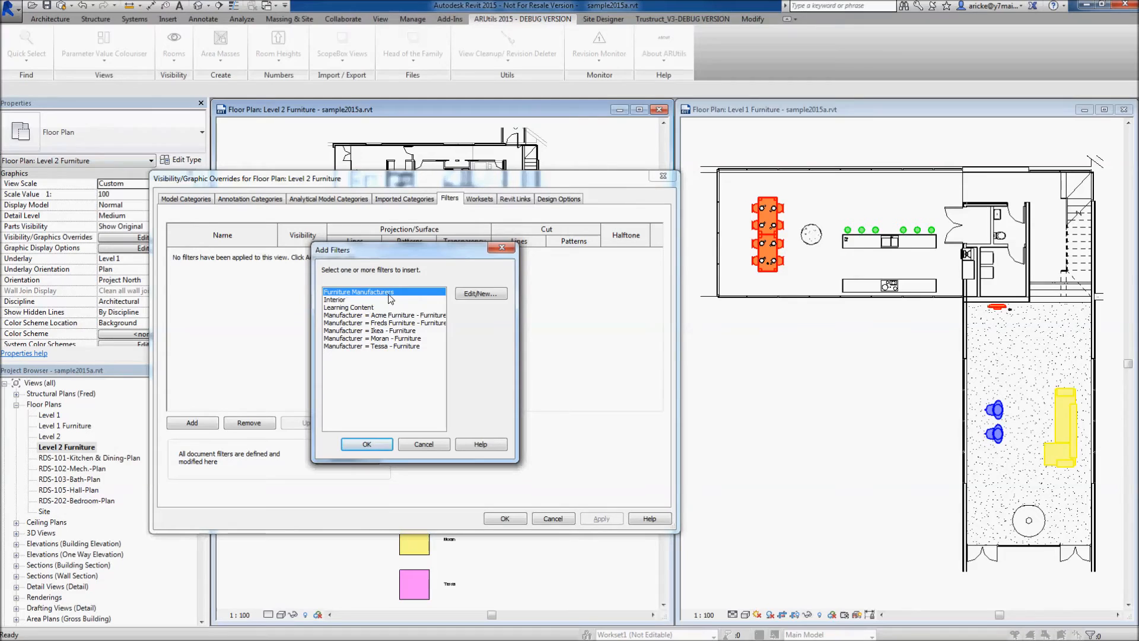
left_click(368, 445)
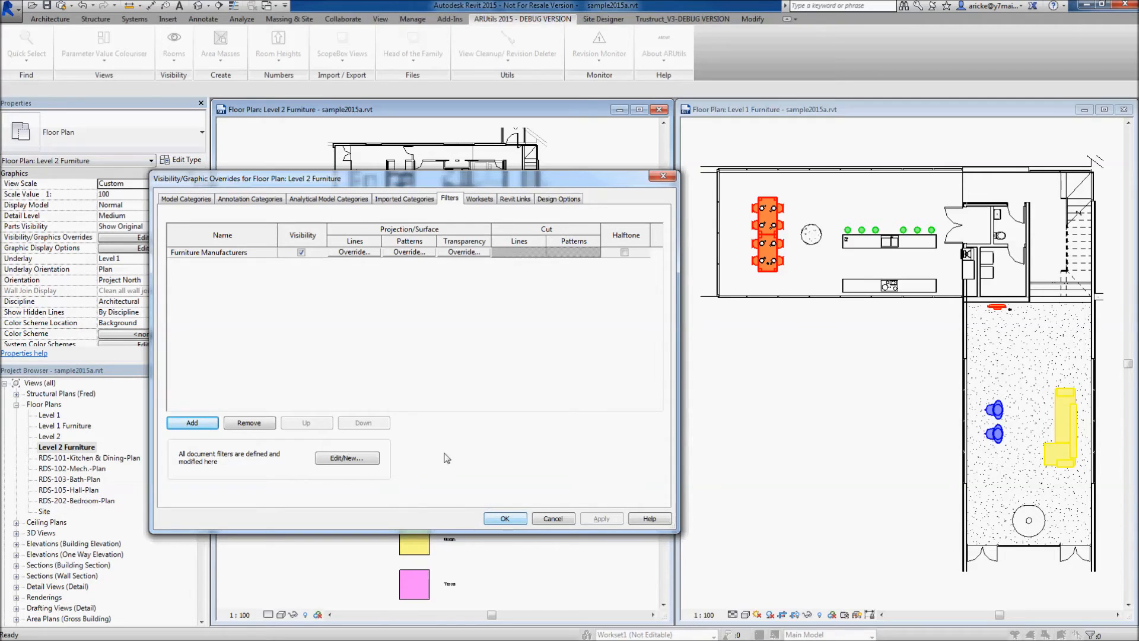
left_click(517, 521)
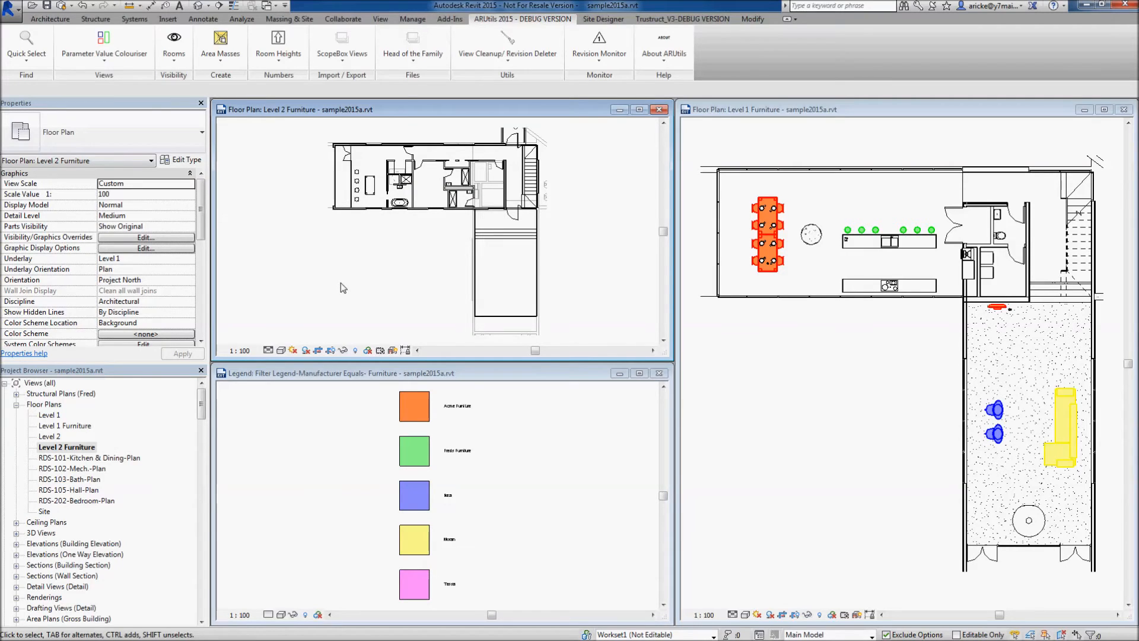
Step: Run the Parameter Value Colouriser on the Level 2 Furniture plan with linked files included and Create / Update Legend switched off
left_click(102, 41)
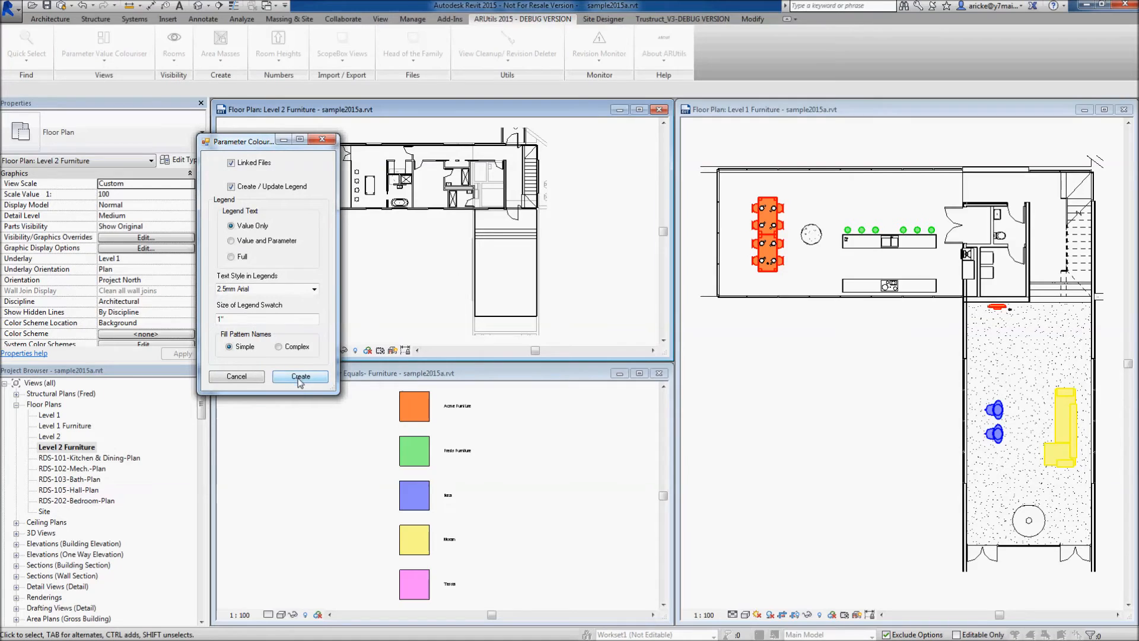
left_click(231, 186)
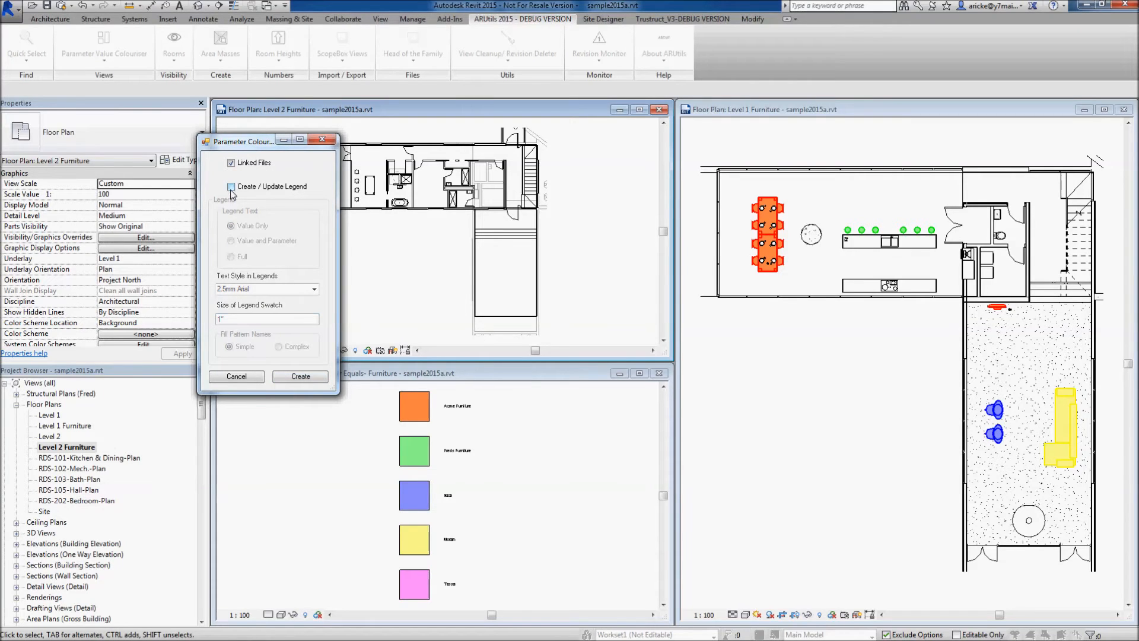
left_click(298, 379)
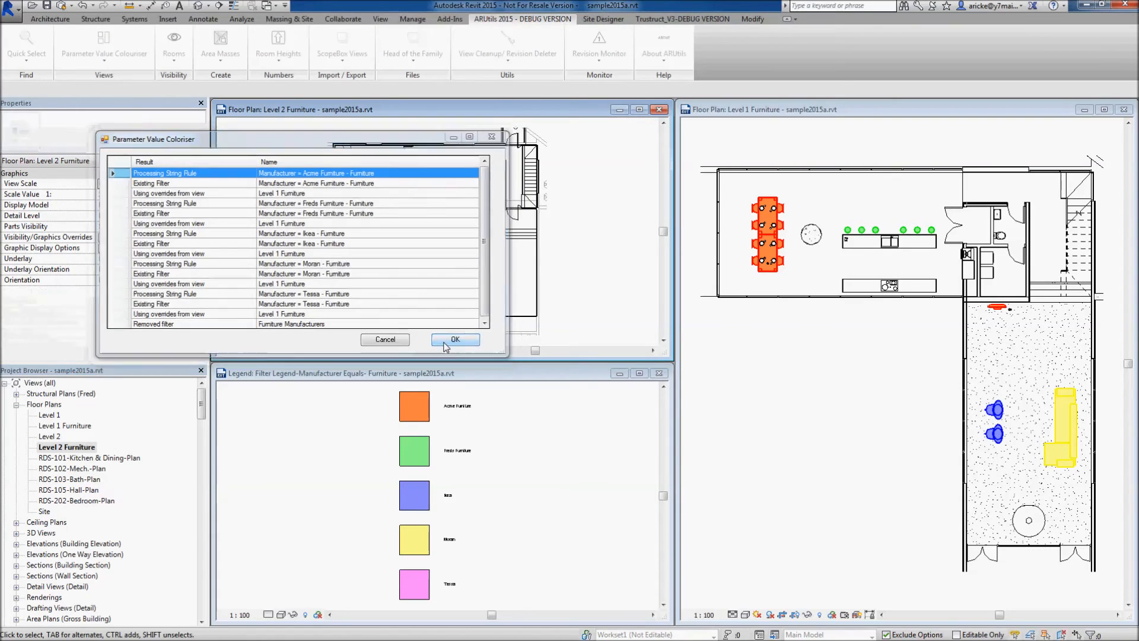
left_click(442, 337)
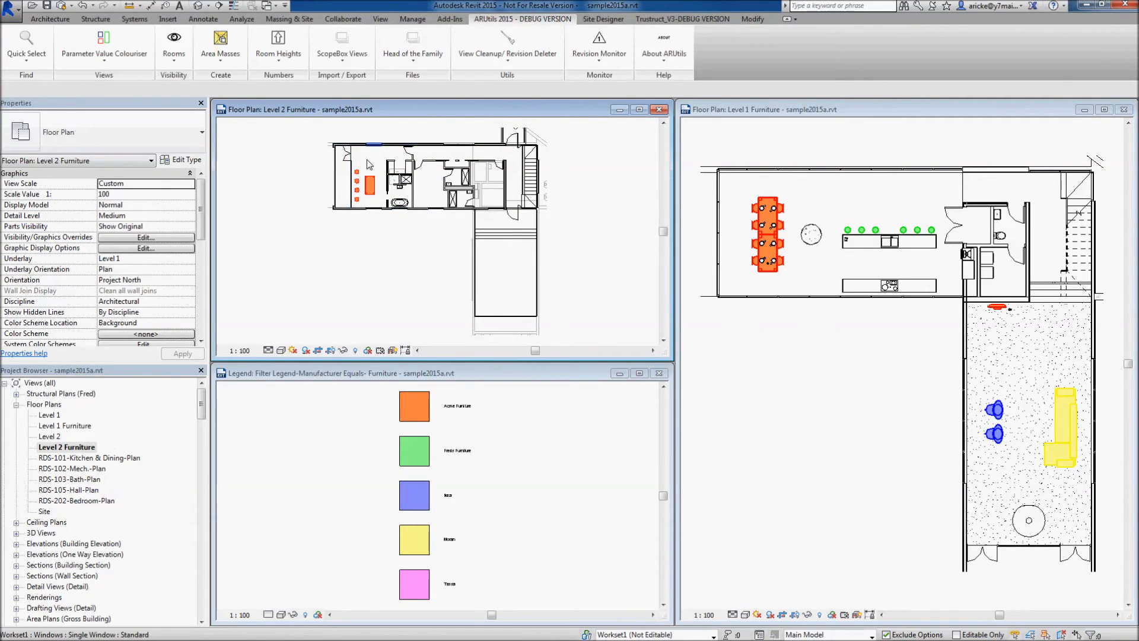
scroll(365, 186, "up", 7)
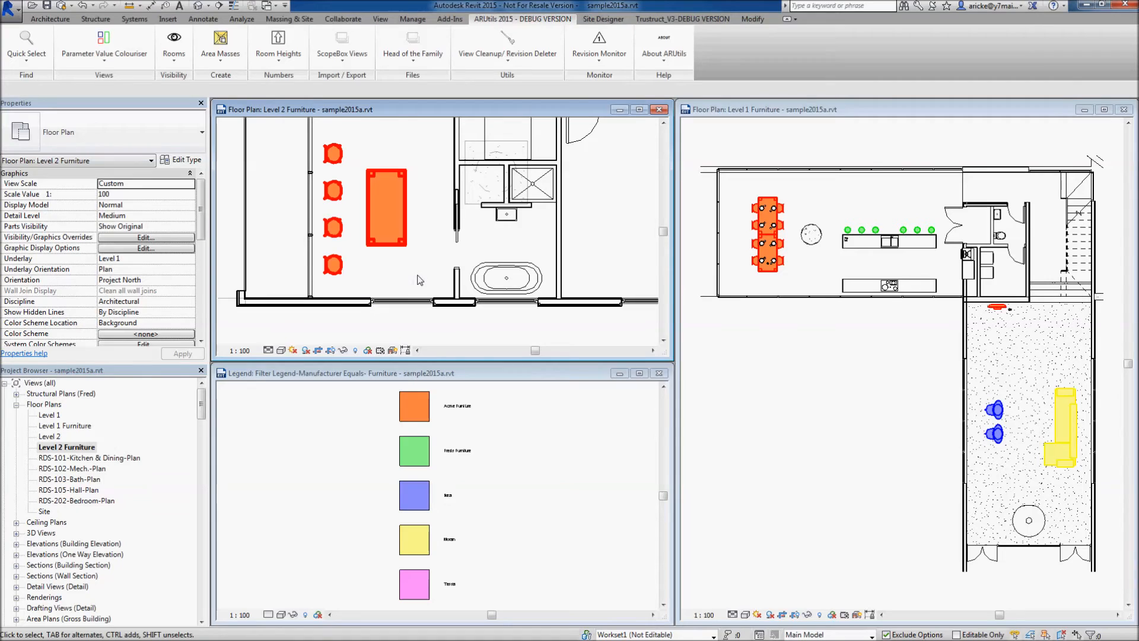
Step: Set the Acme Furniture filter's projection fill pattern colour to brown RGB 128-064-000 in the Level 2 Furniture plan's visibility/graphics overrides
key("v")
key("g")
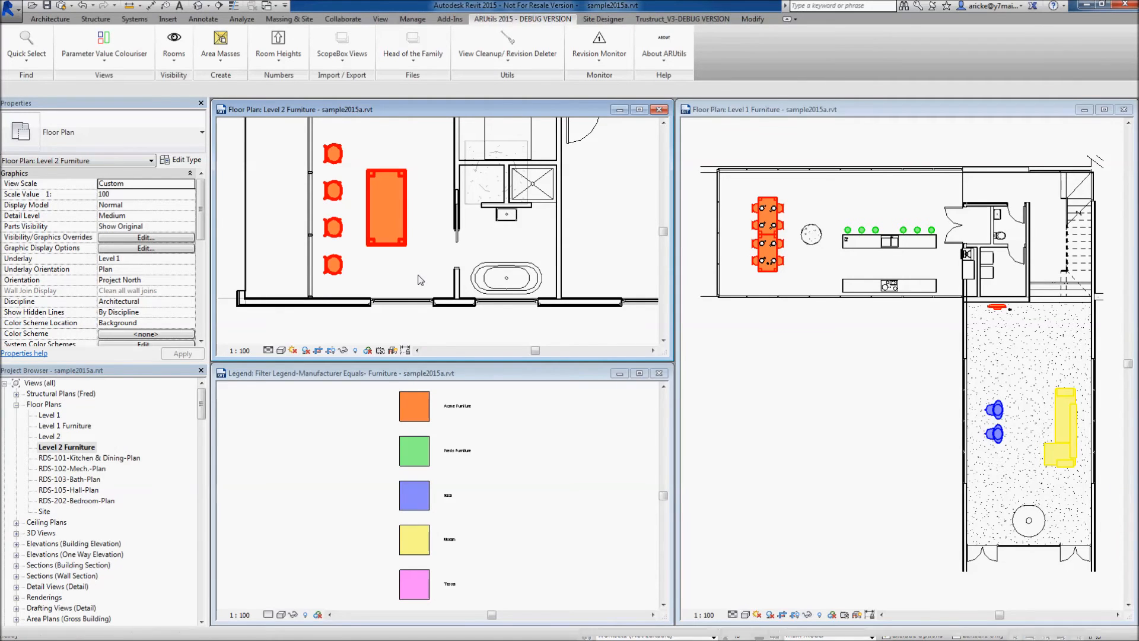
left_click(452, 199)
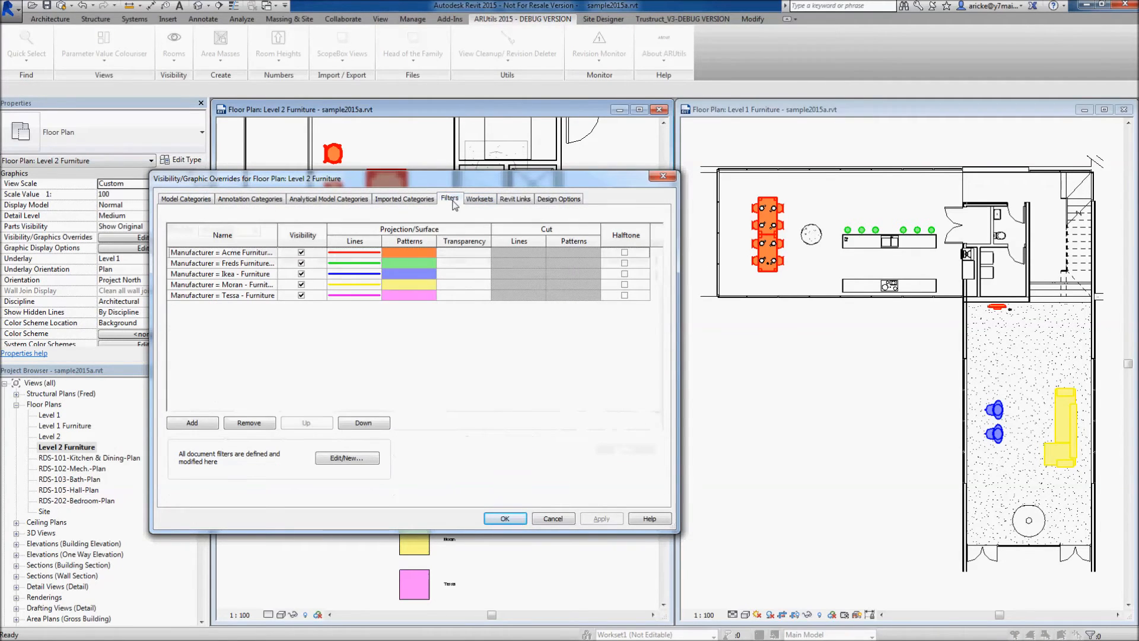
left_click(401, 252)
left_click(401, 252)
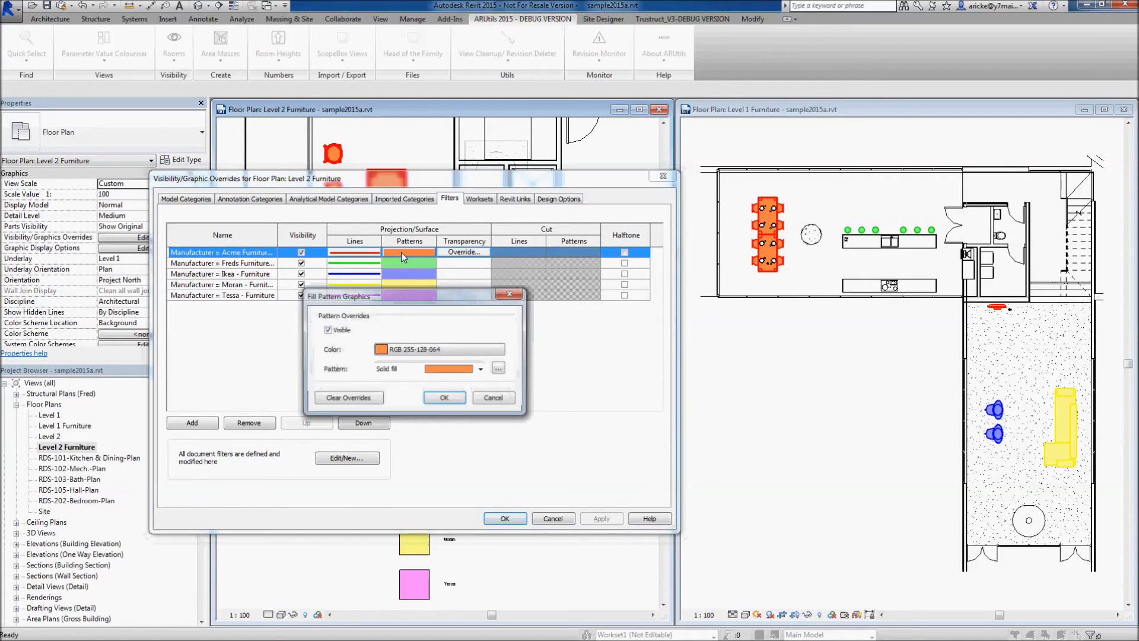
left_click(423, 349)
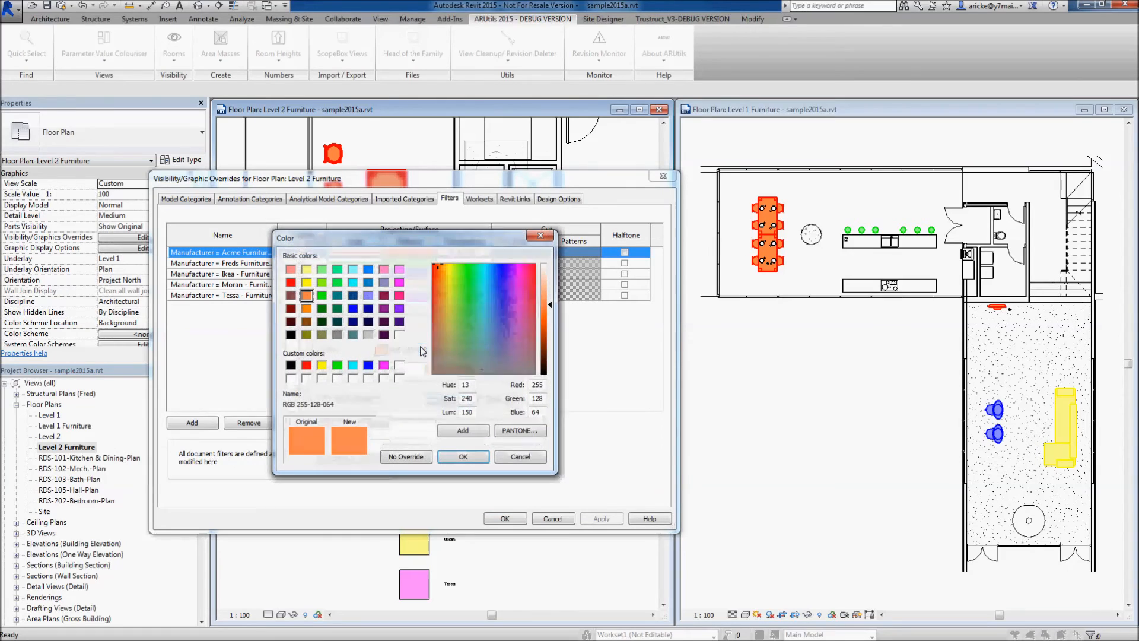
left_click(306, 321)
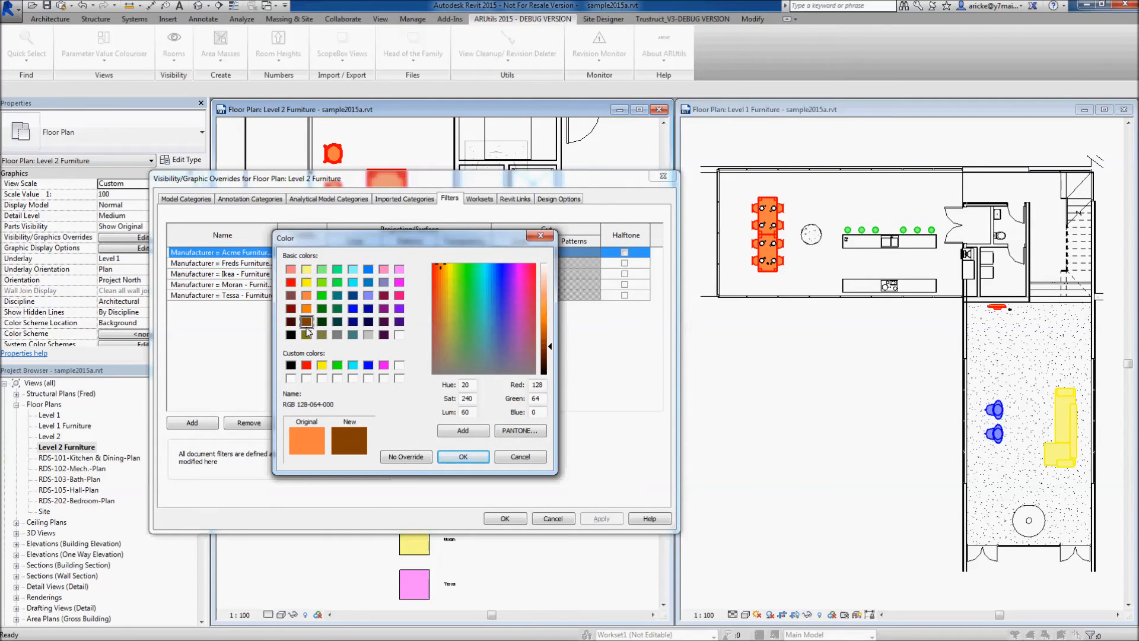
left_click(463, 457)
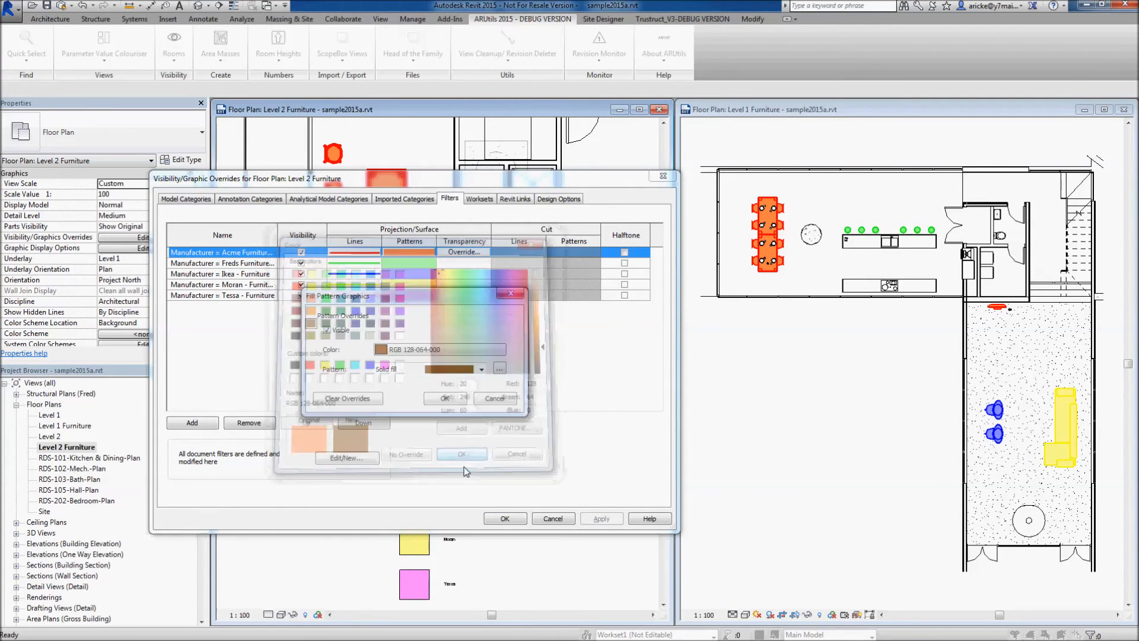
left_click(449, 393)
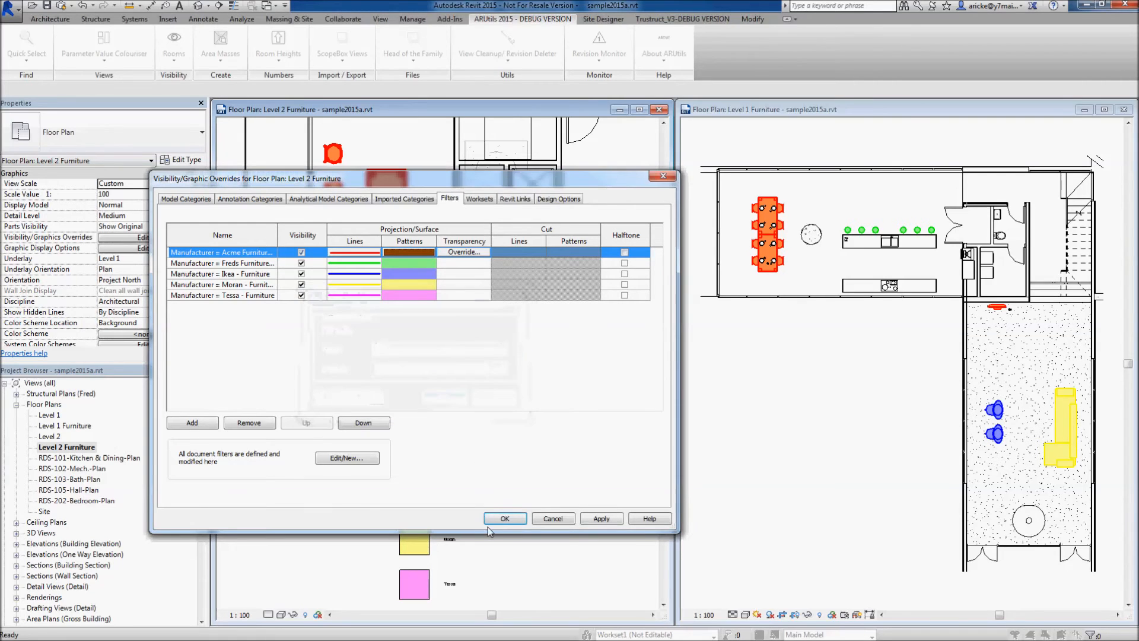
Step: Confirm the Level 2 Furniture overrides and run the Parameter Value Colouriser on the Level 1 Furniture plan with Linked Files and Create / Update Legend on
left_click(505, 517)
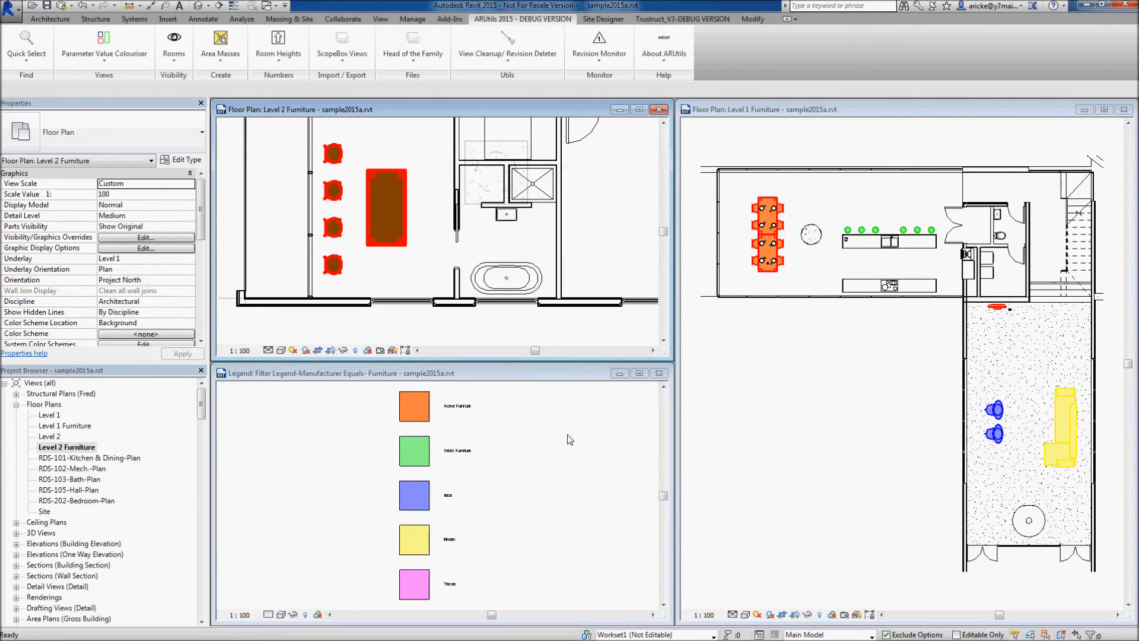
left_click(828, 429)
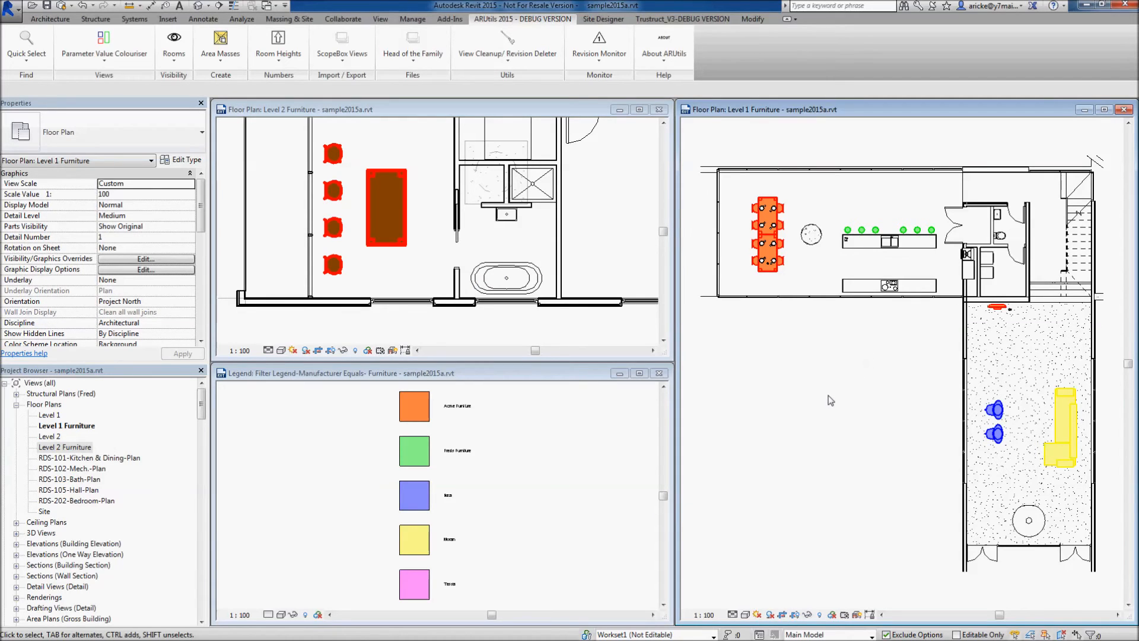
left_click(104, 41)
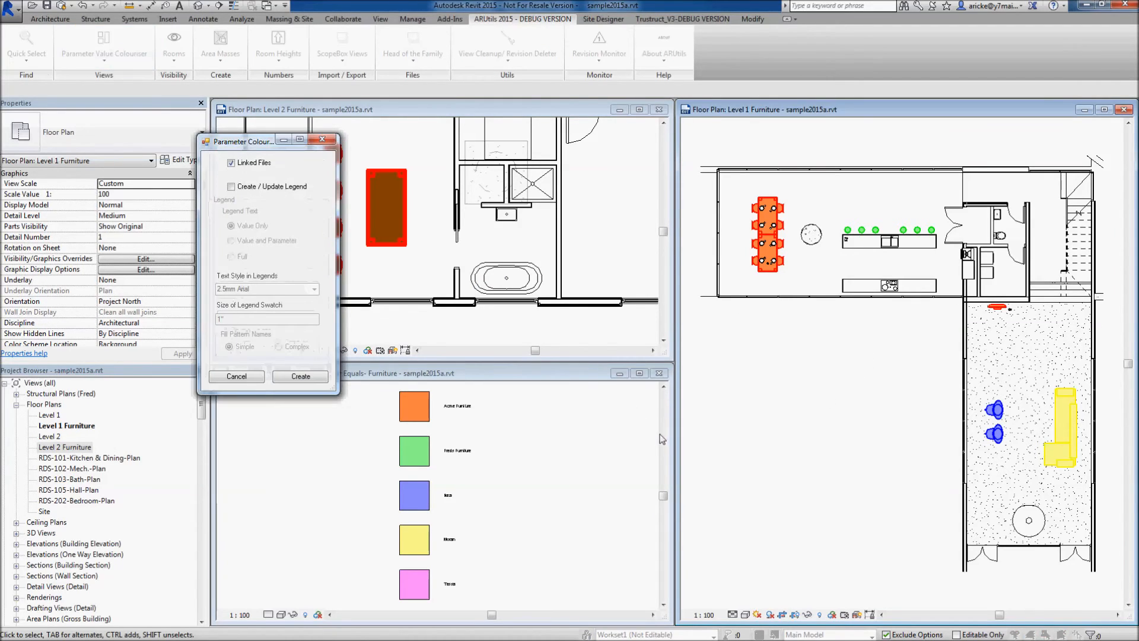
left_click(231, 187)
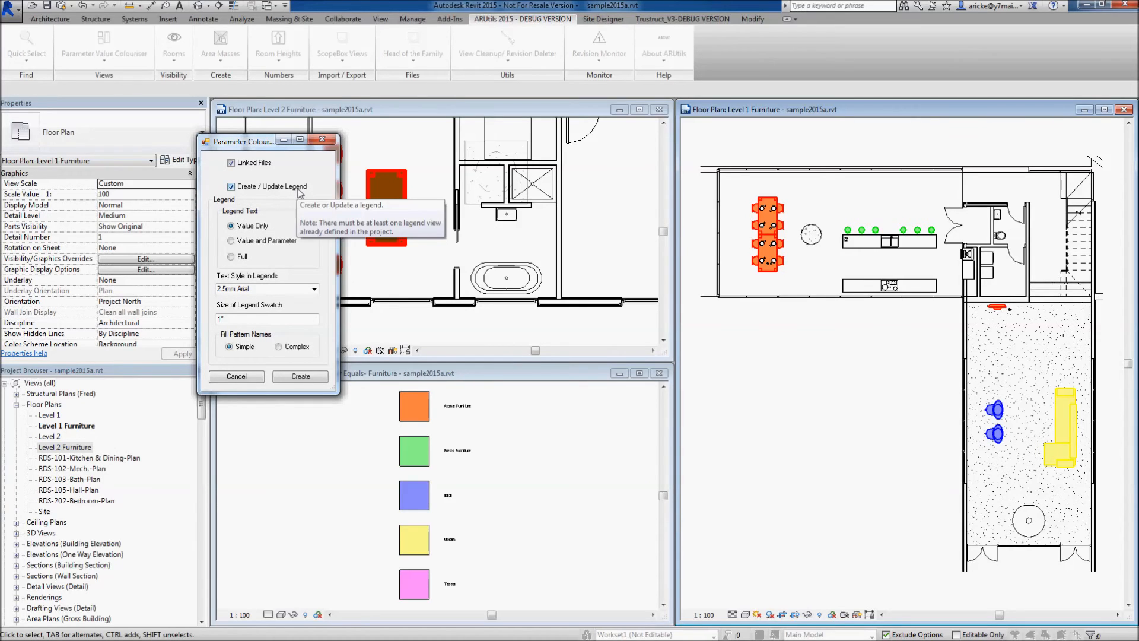
left_click(299, 377)
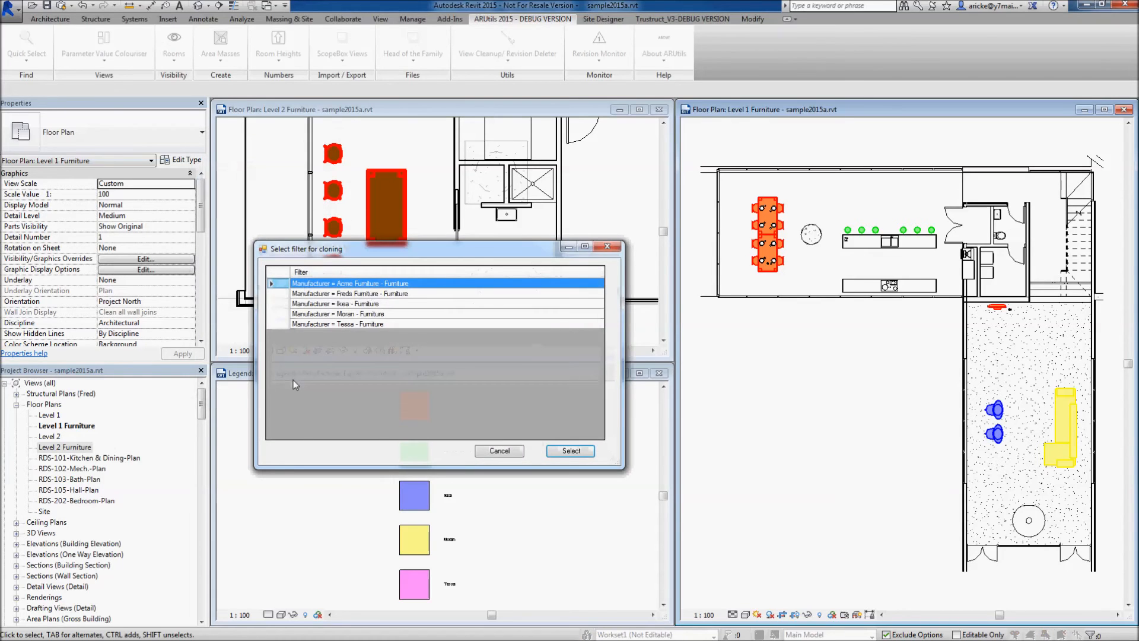
Step: Choose the Manufacturer = Acme Furniture - Furniture filter for cloning and clone its override settings from the Level 2 Furniture view
left_click(570, 452)
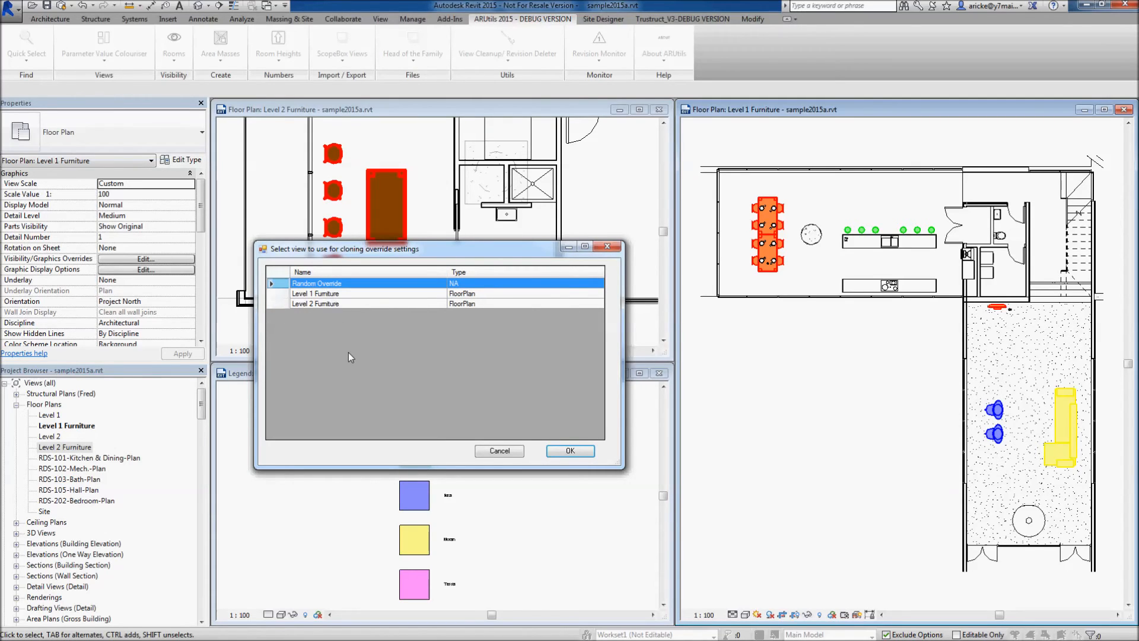
left_click(358, 304)
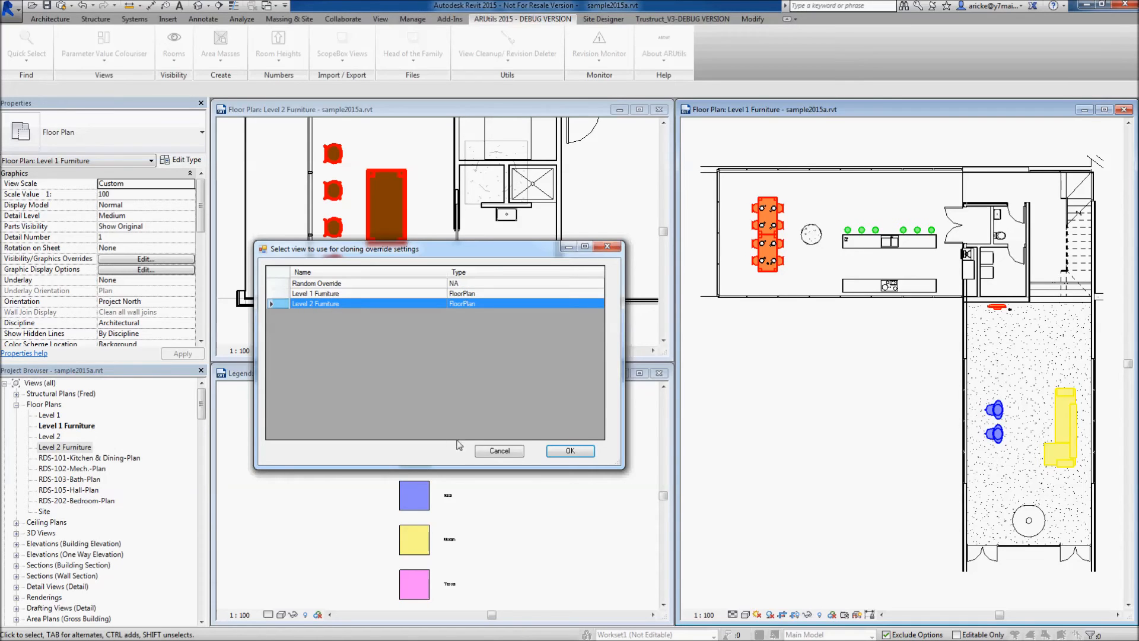
left_click(570, 451)
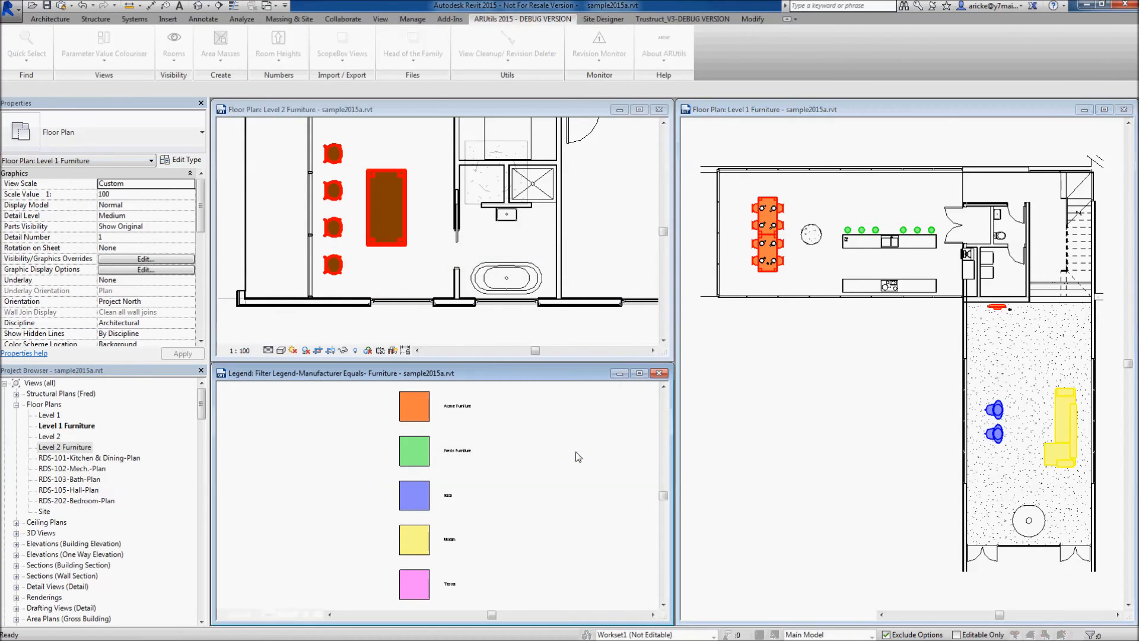
left_click(456, 340)
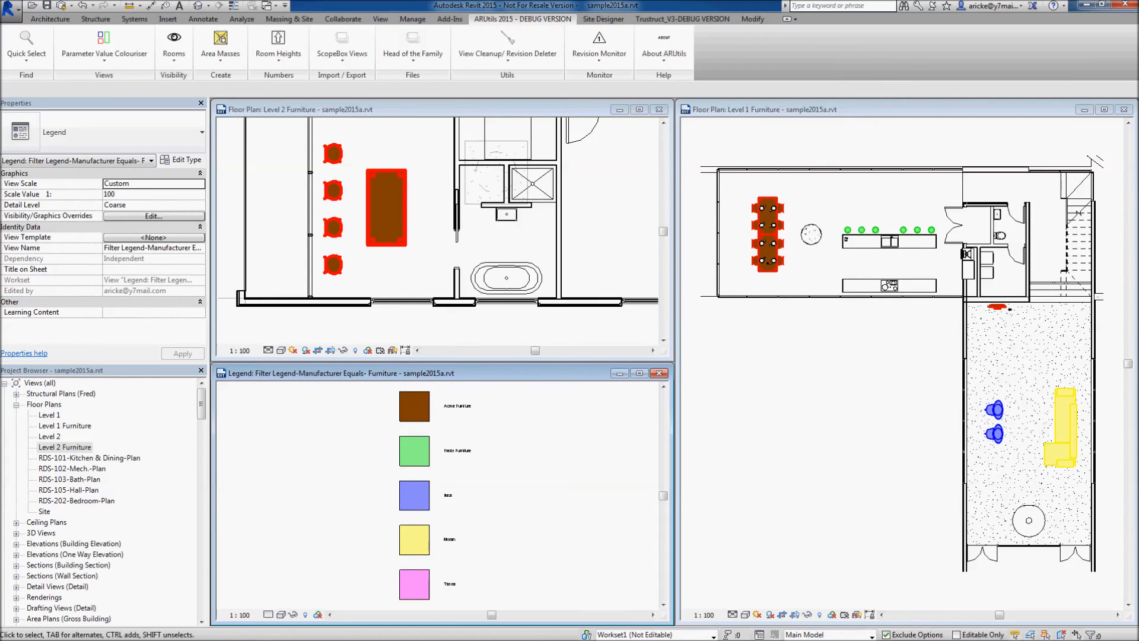
Step: Return to the Level 1 Furniture plan and undo the cloned overrides together with the legend update
left_click(767, 423)
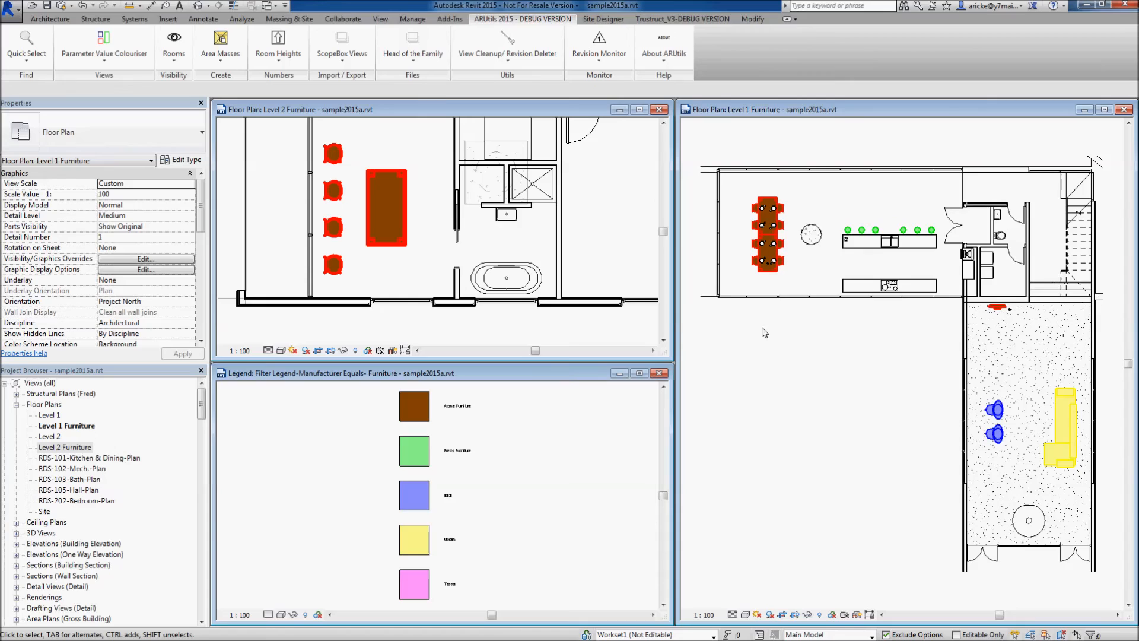
left_click(83, 6)
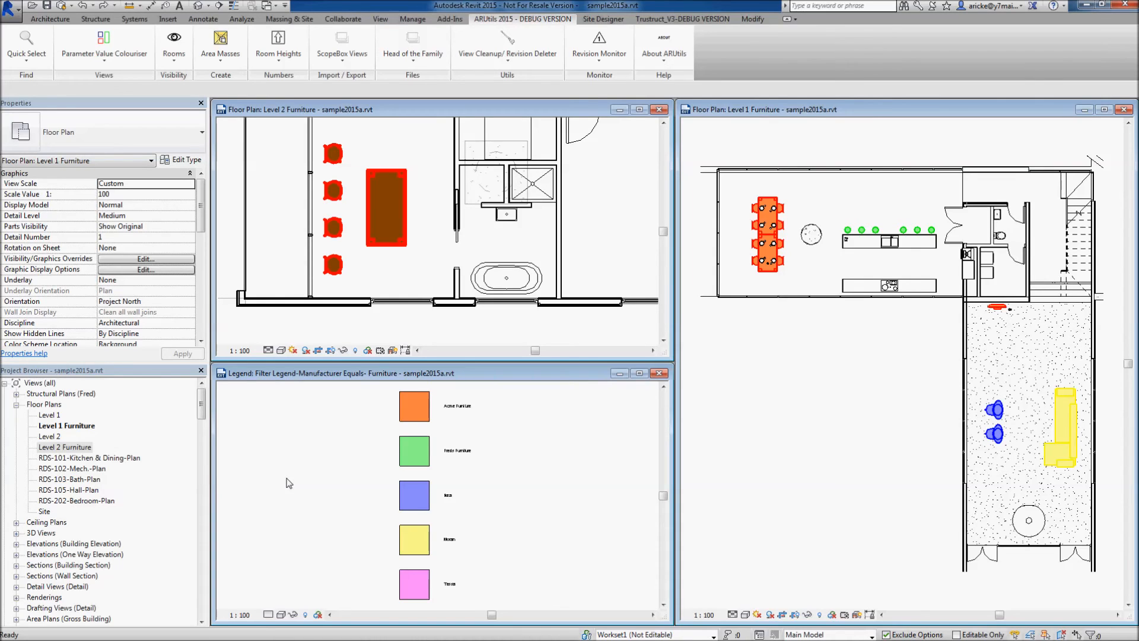
Step: Compare the settings of the Manufacturer = Acme Furniture - Furniture filter across its views with the View Filter Manager
left_click(103, 61)
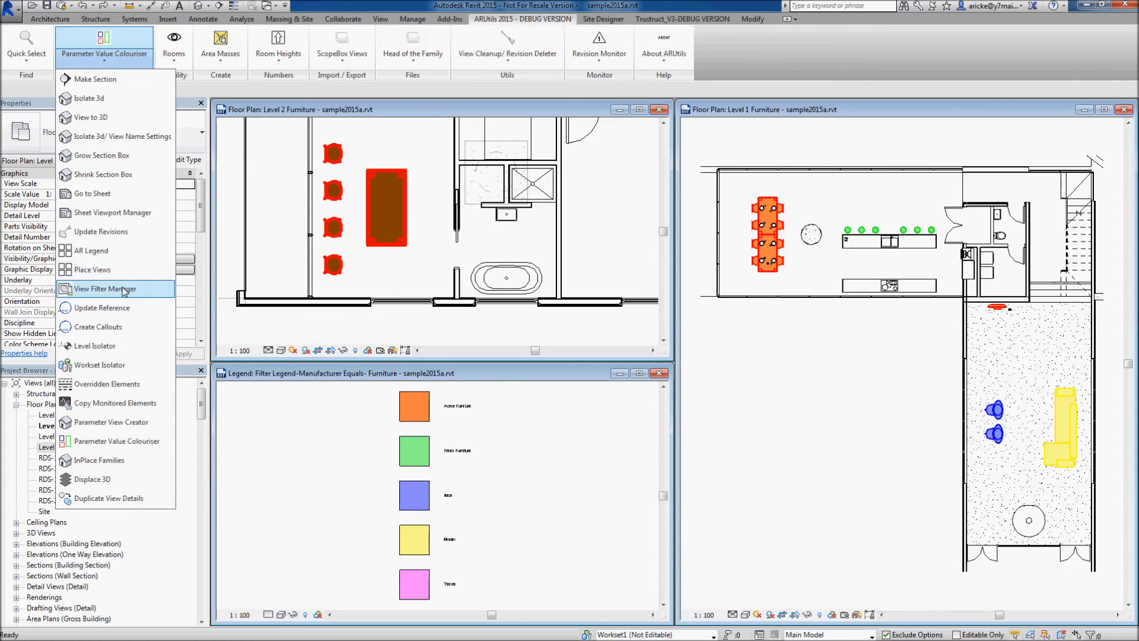
left_click(124, 290)
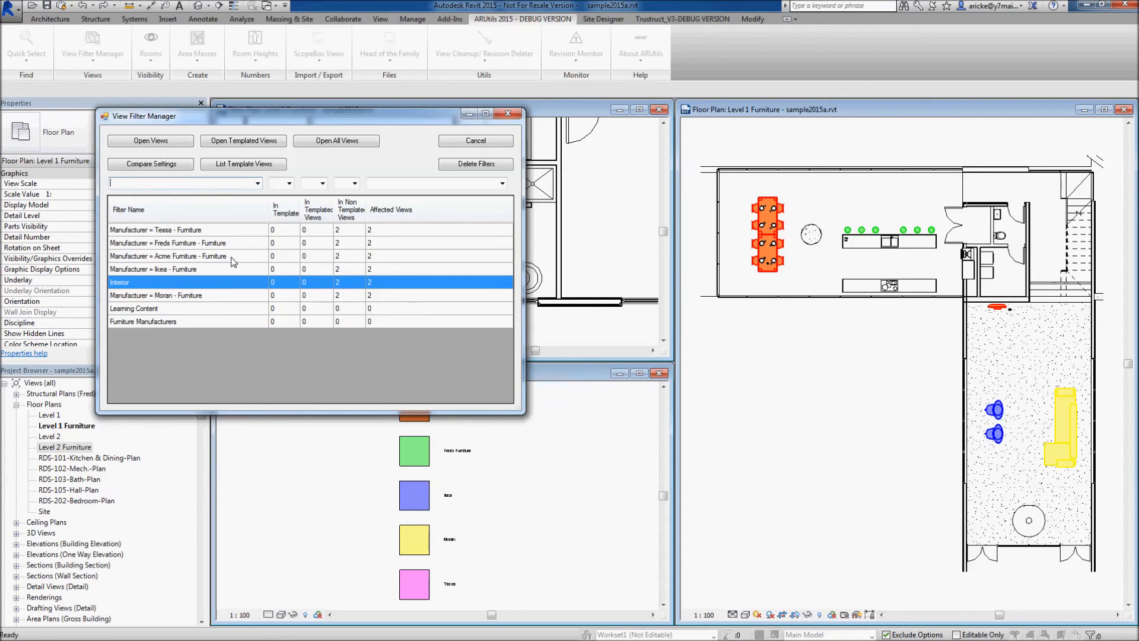
left_click(222, 259)
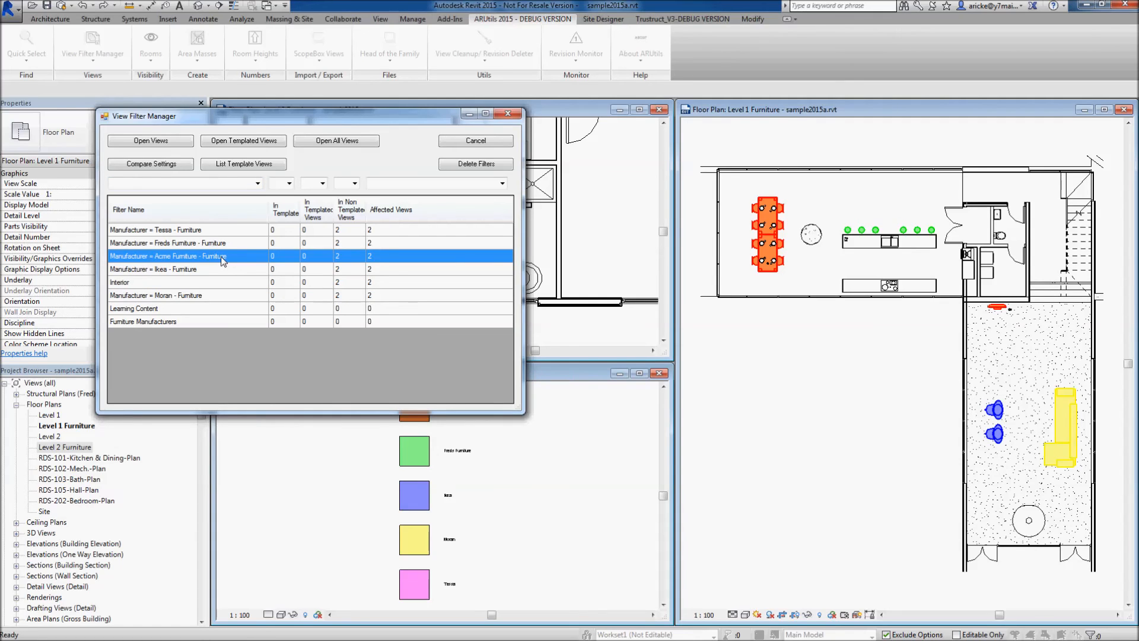
right_click(221, 257)
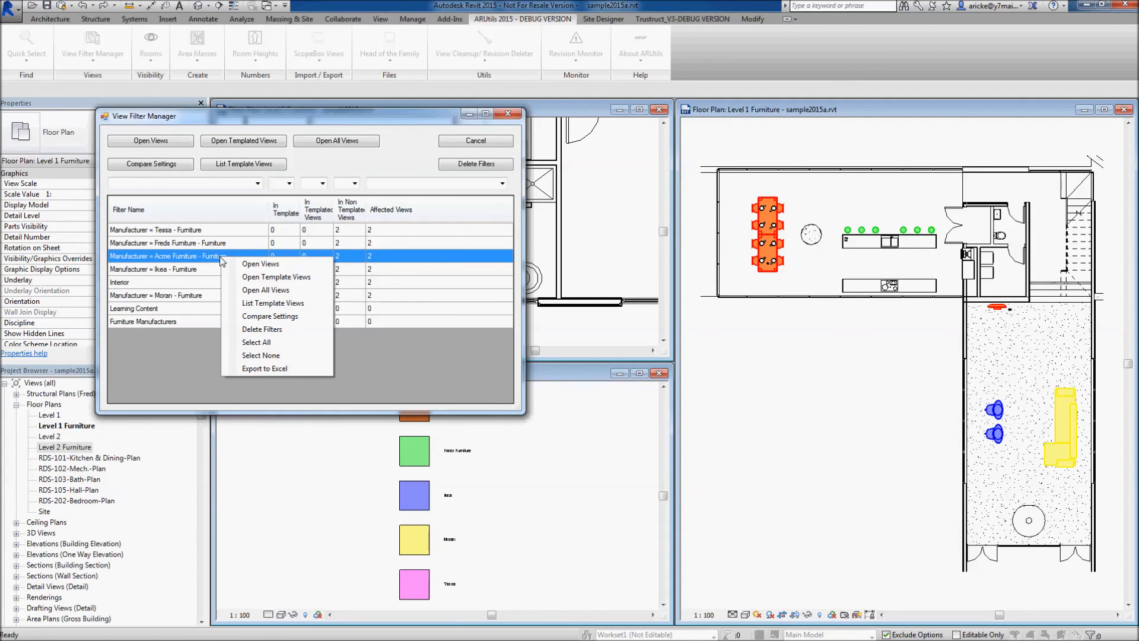
left_click(281, 319)
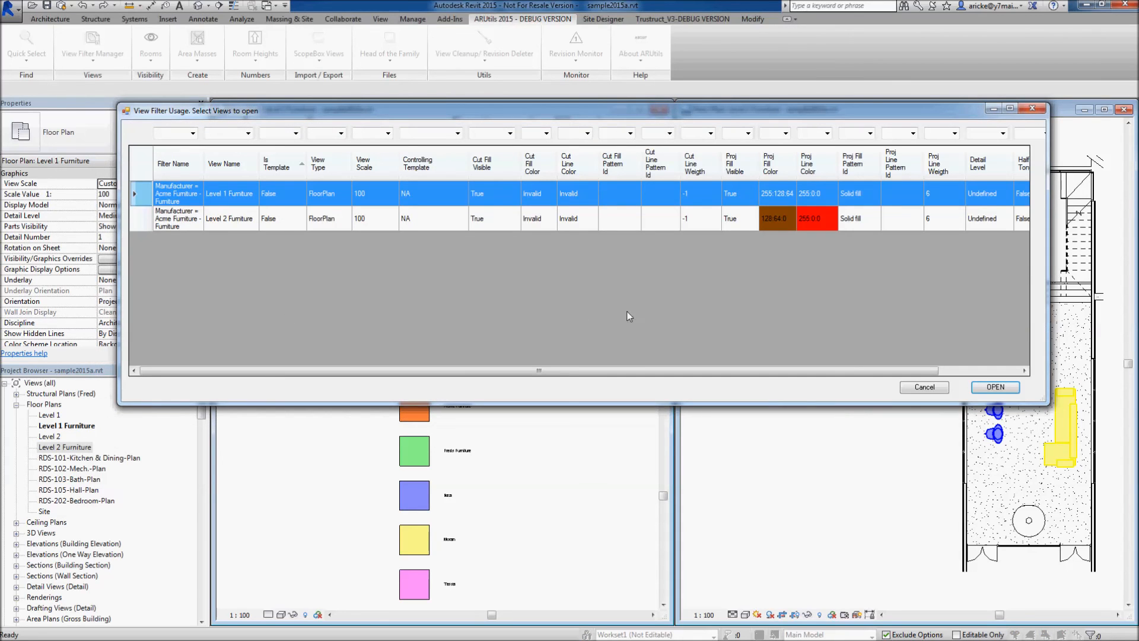
Step: Apply the Level 1 Furniture view's Acme Furniture filter settings as default, accept the override log and close the View Filter Manager
left_click(617, 223)
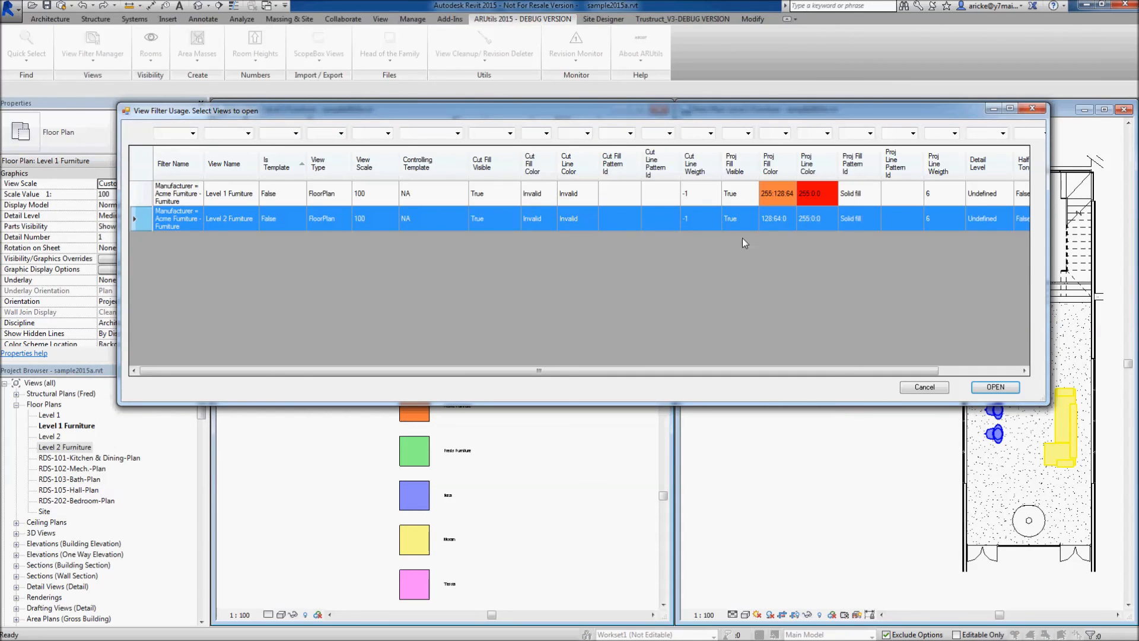
left_click(737, 196)
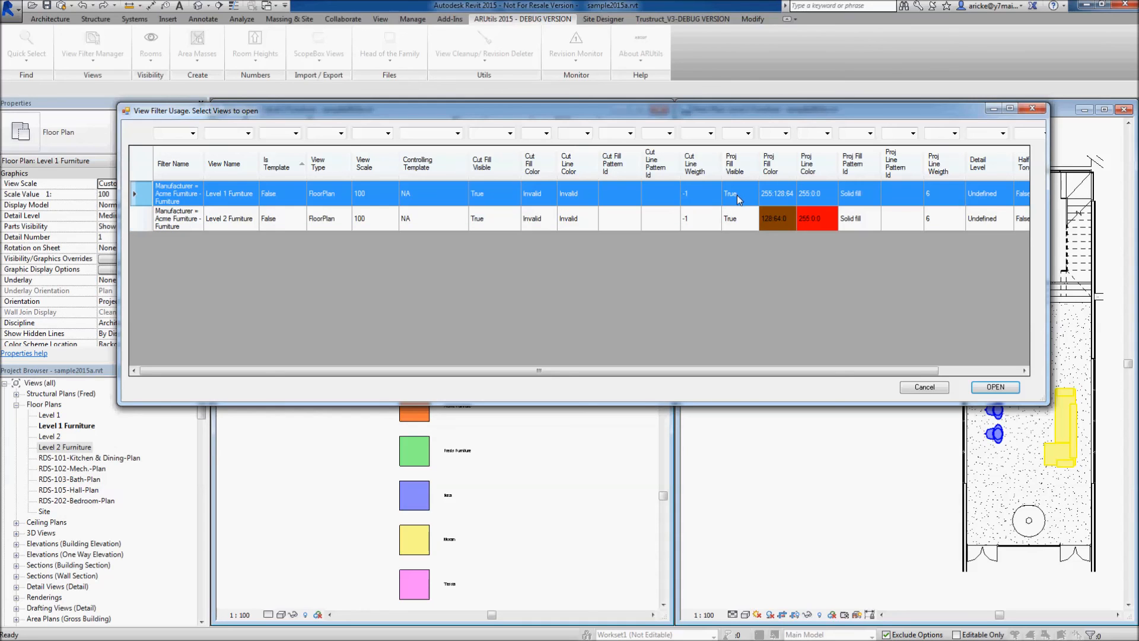
right_click(774, 198)
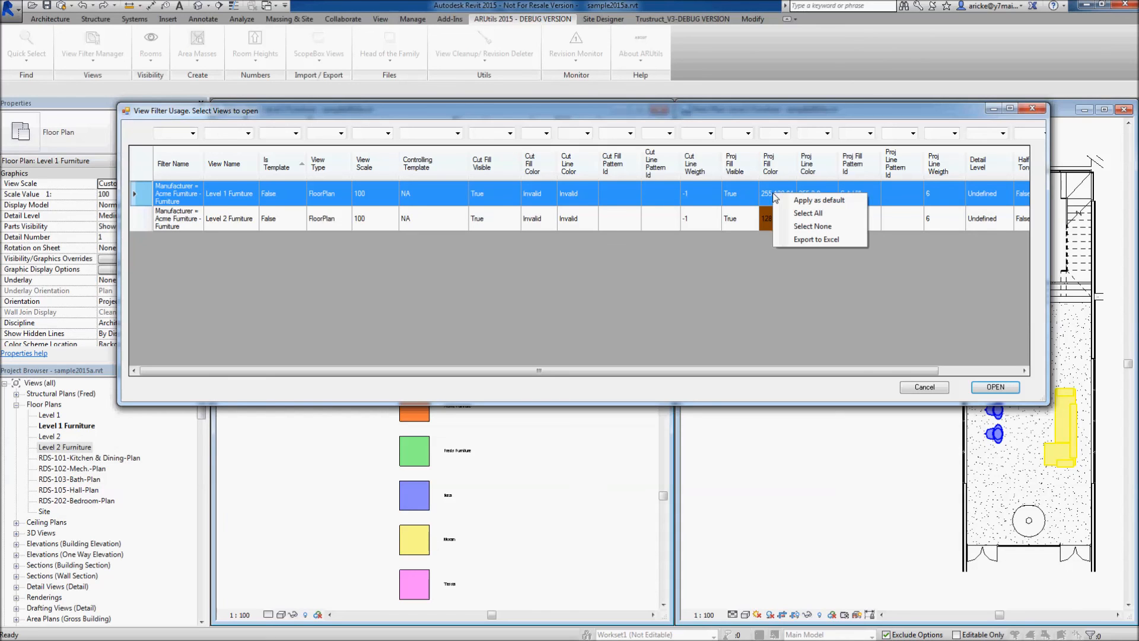
left_click(813, 201)
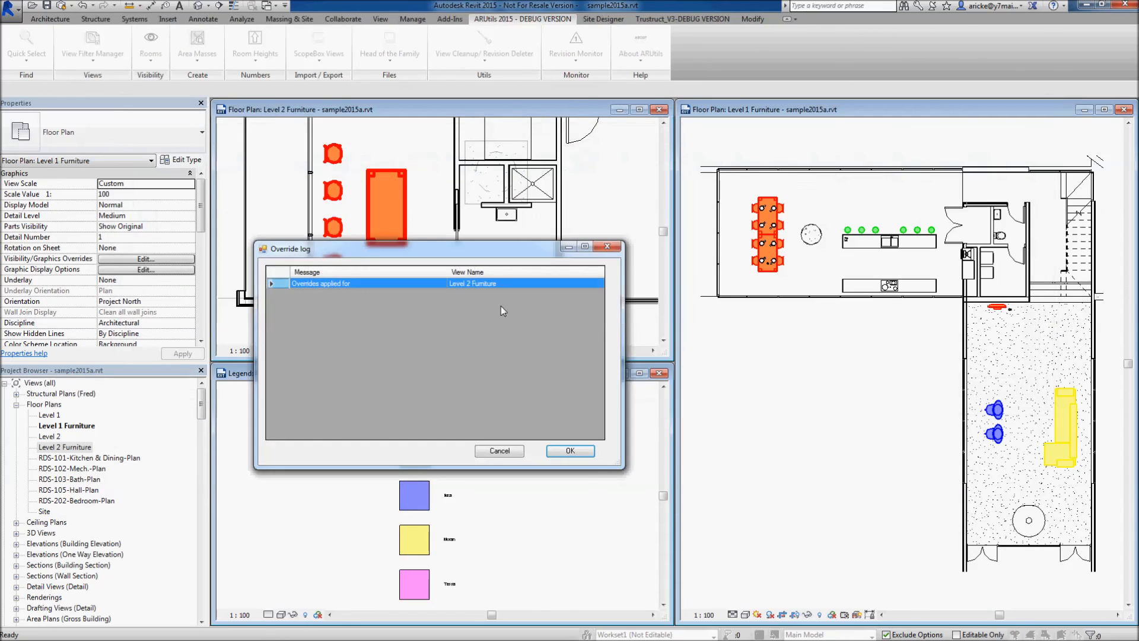
left_click(557, 452)
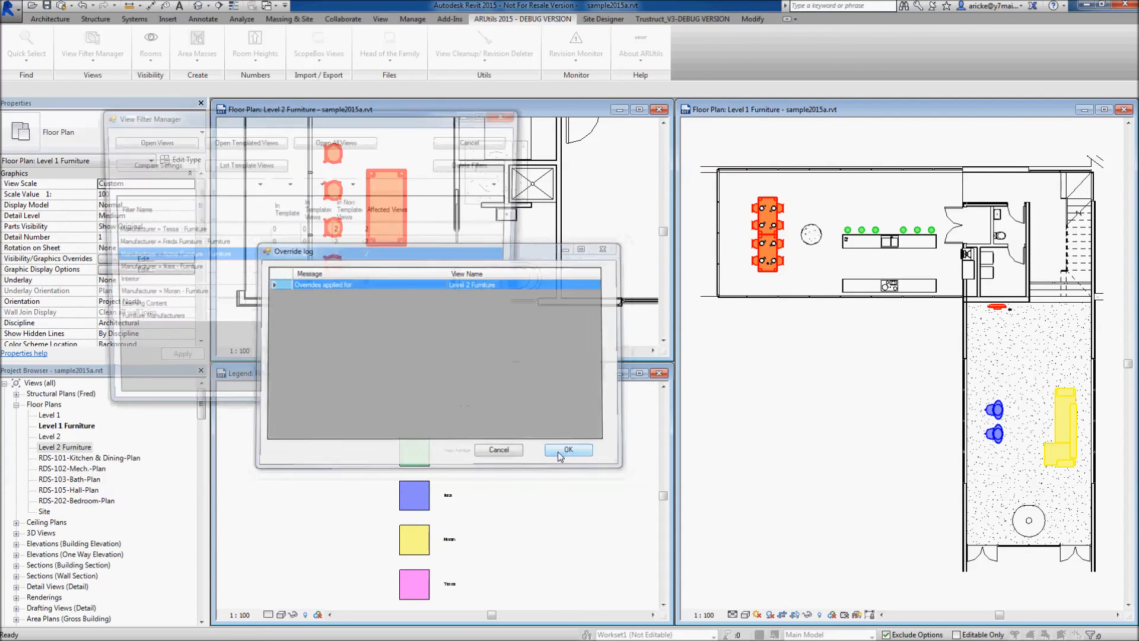
left_click(508, 113)
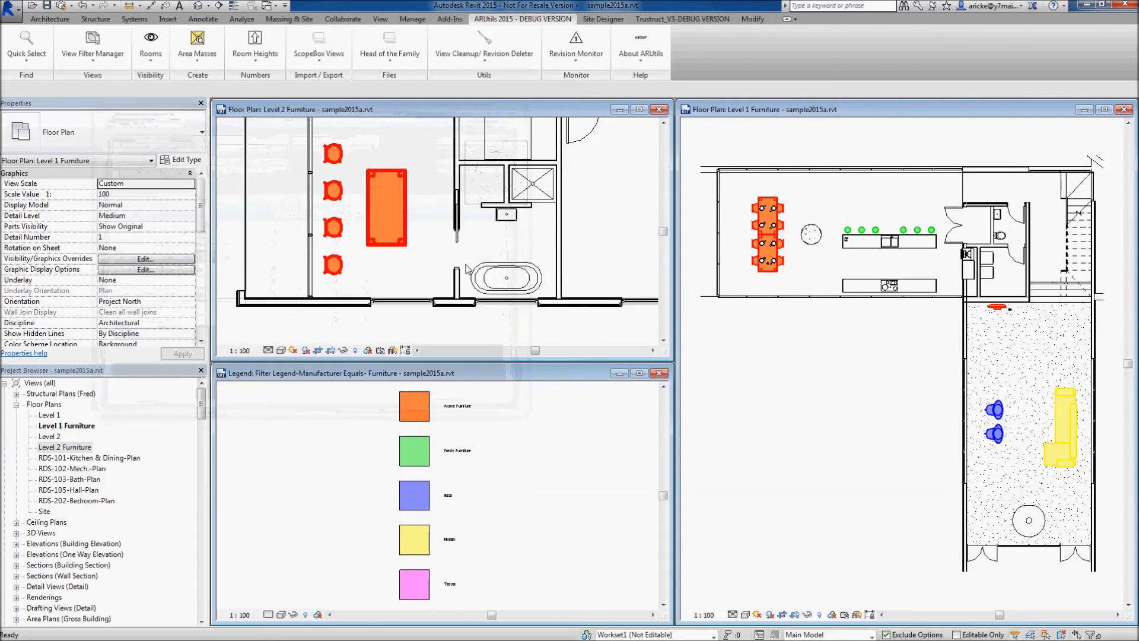